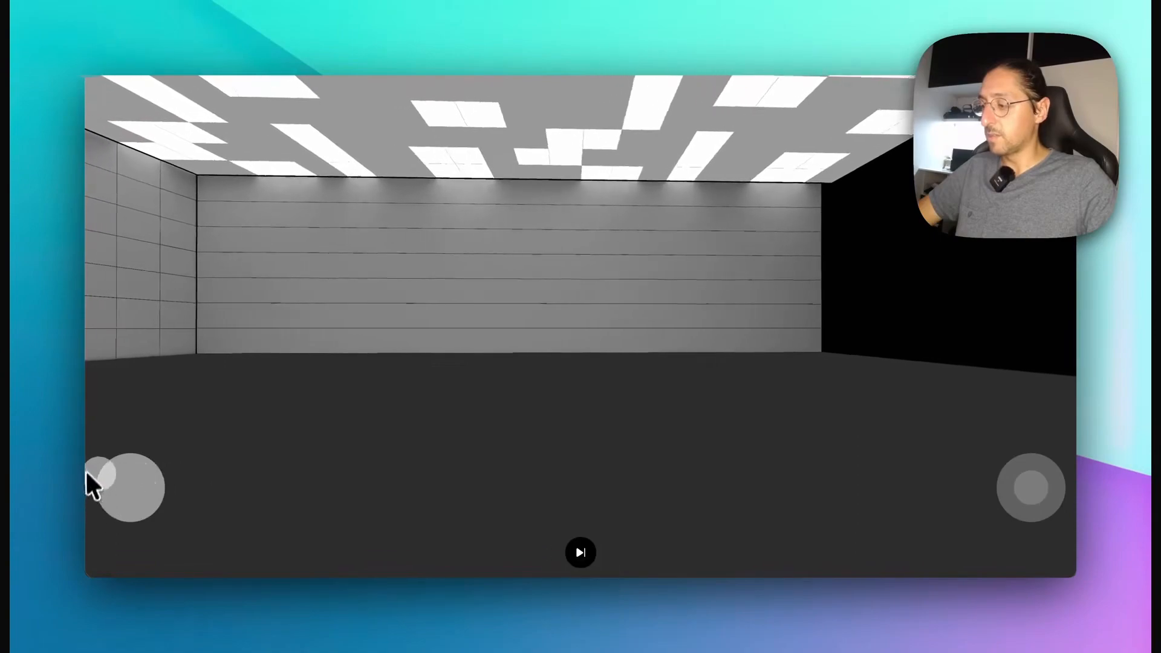
Step: Test walking and looking around the previewed room with the on-screen joysticks
drag(157, 493, 296, 510)
drag(1031, 488, 1033, 480)
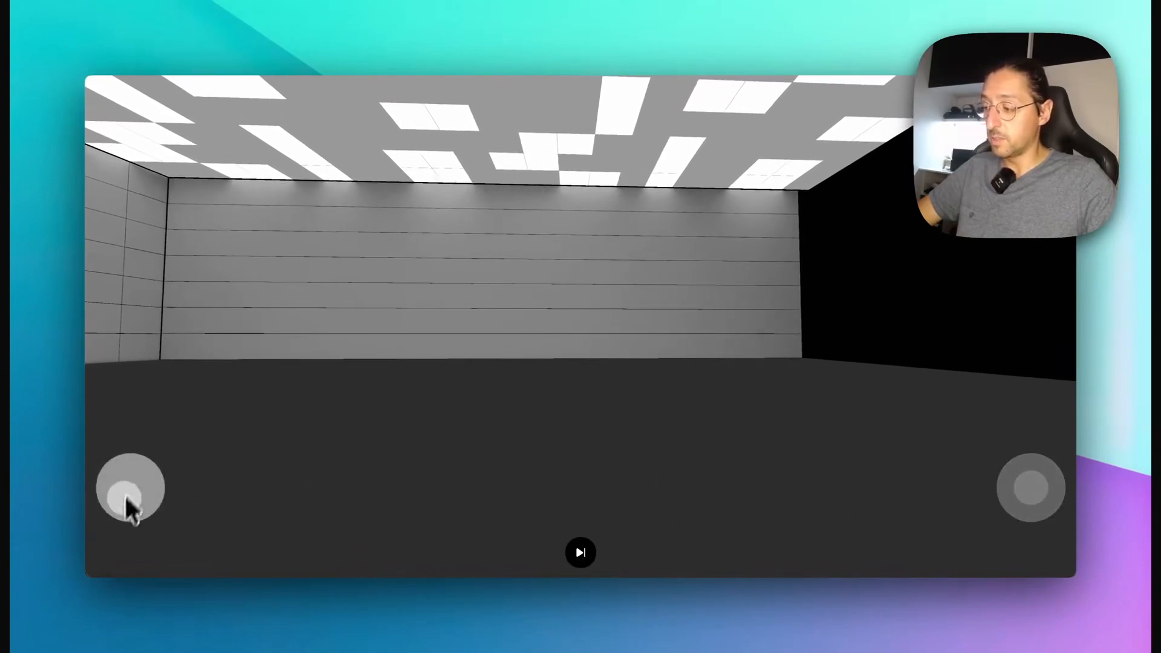
drag(126, 496, 127, 495)
drag(1028, 487, 820, 488)
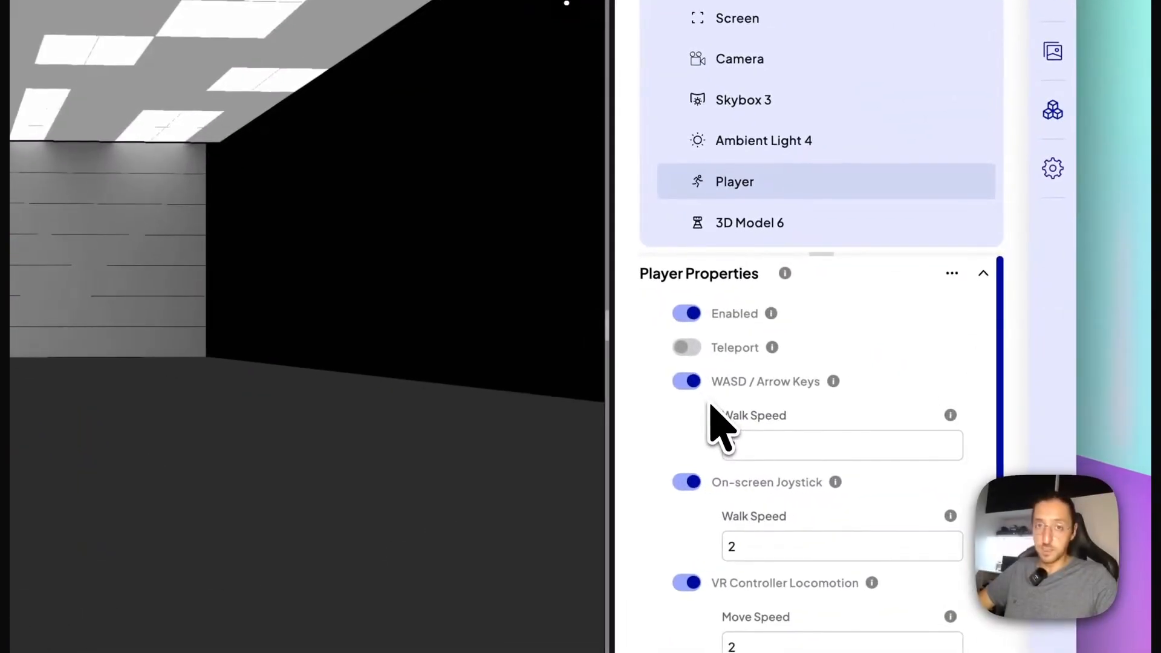
Step: Review the Player's movement options: WASD / Arrow Keys, On-screen Joystick and VR Controller Locomotion, with their speeds
scroll(750, 476, down, 5)
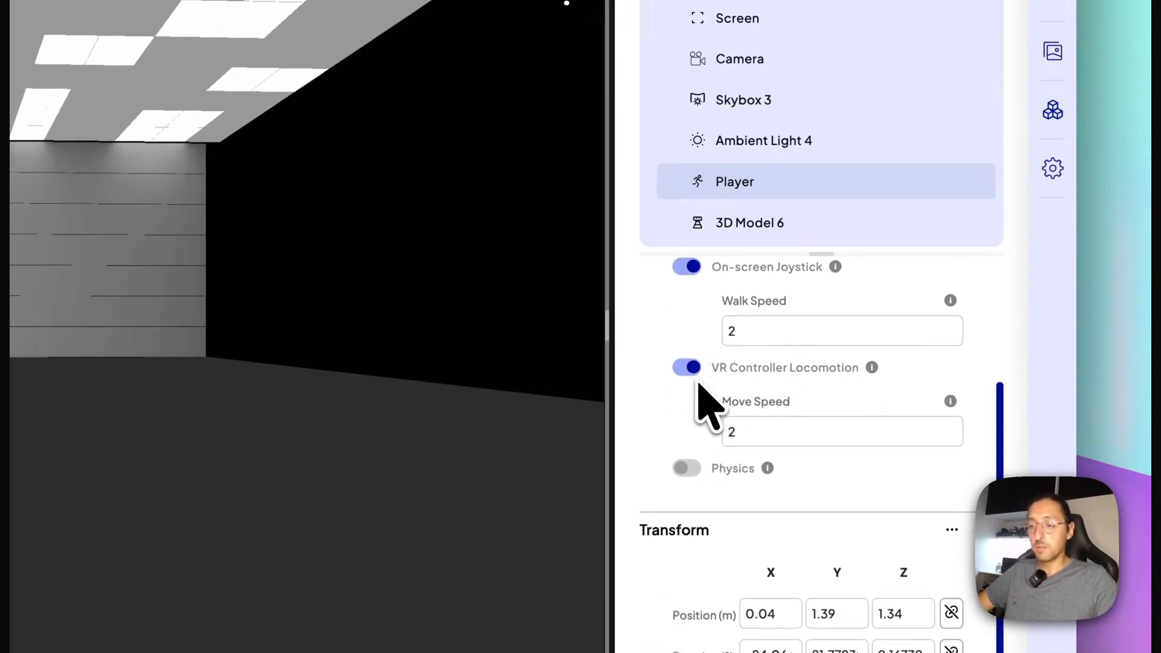
scroll(704, 402, up, 3)
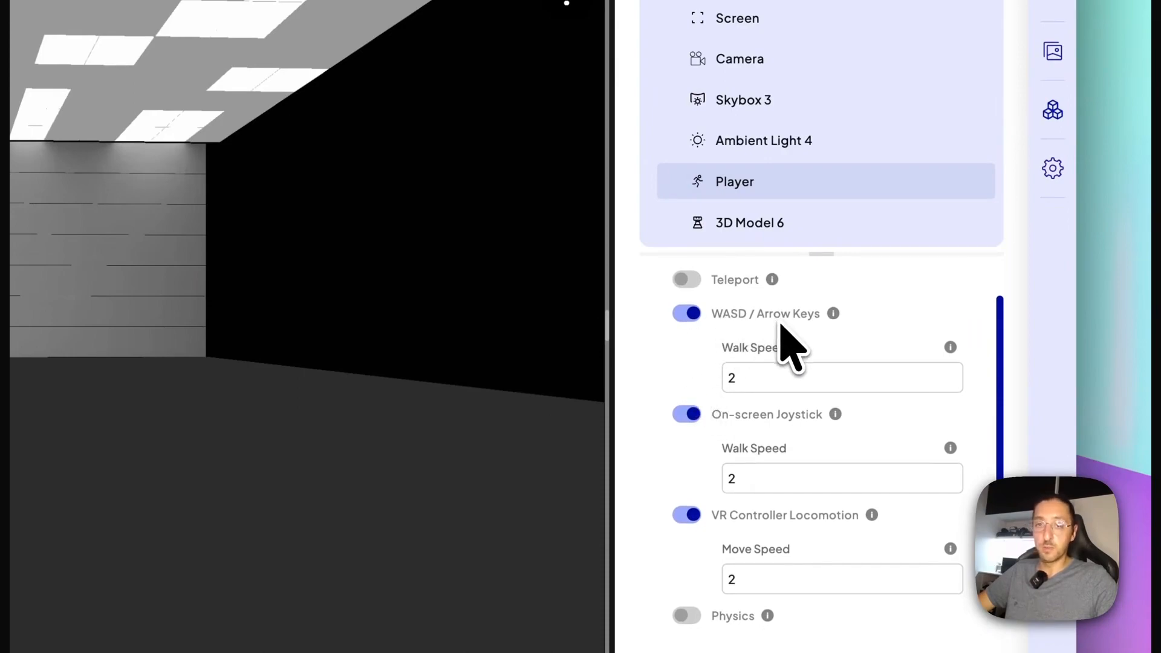
scroll(780, 328, down, 2)
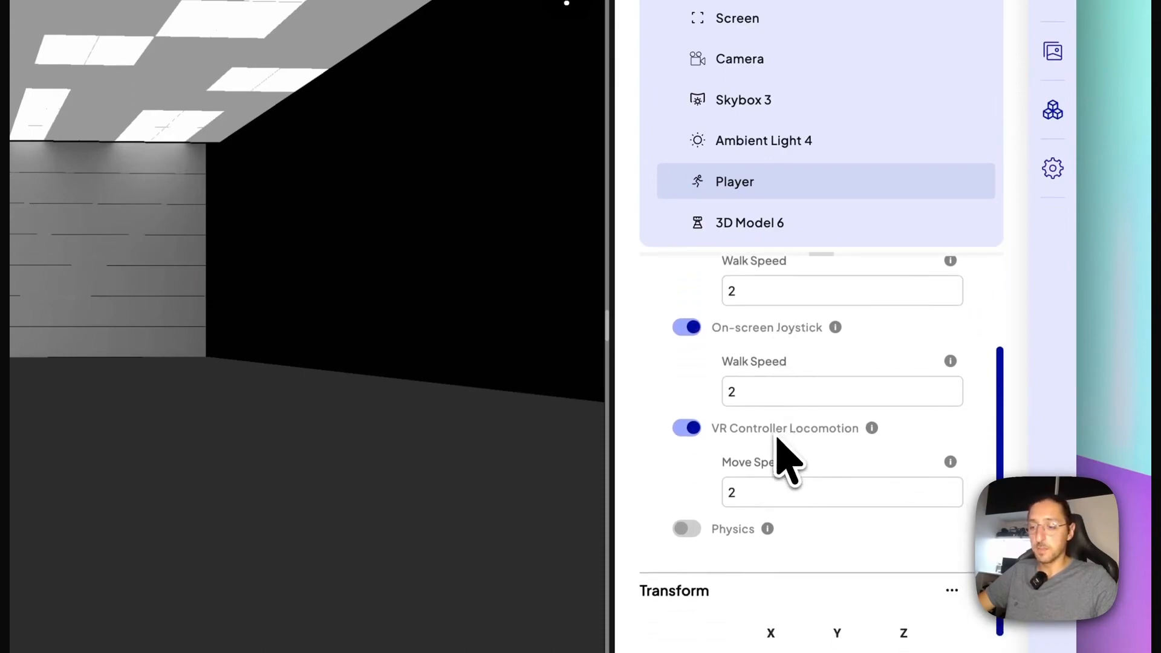
scroll(750, 432, up, 3)
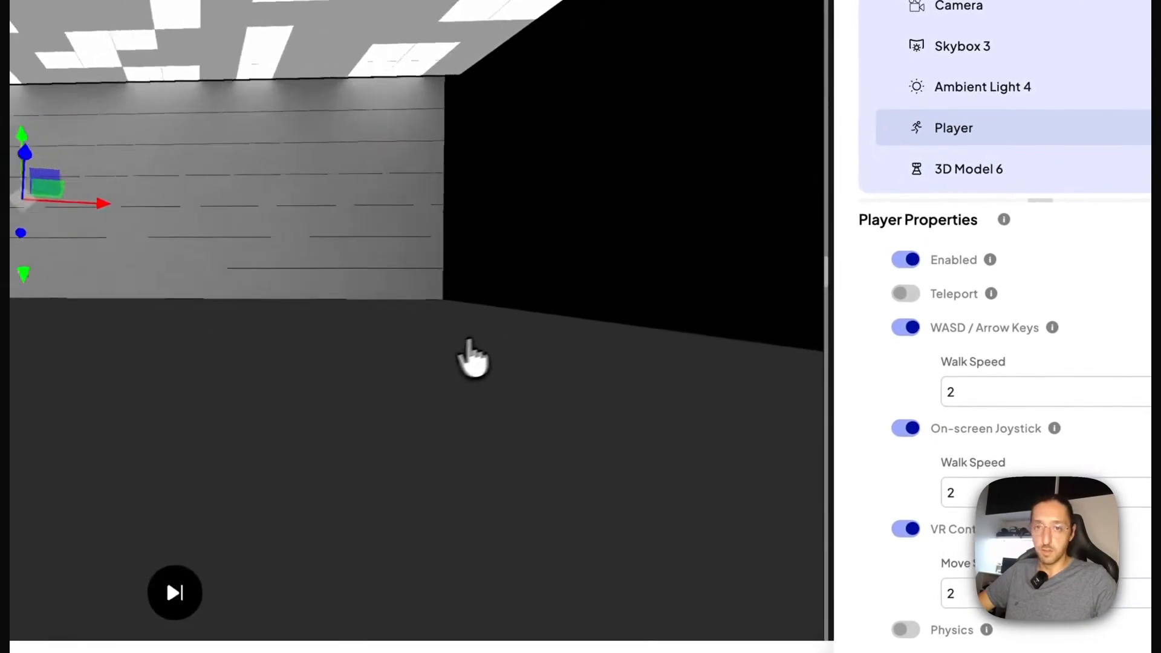
drag(469, 343, 635, 333)
scroll(894, 414, down, 2)
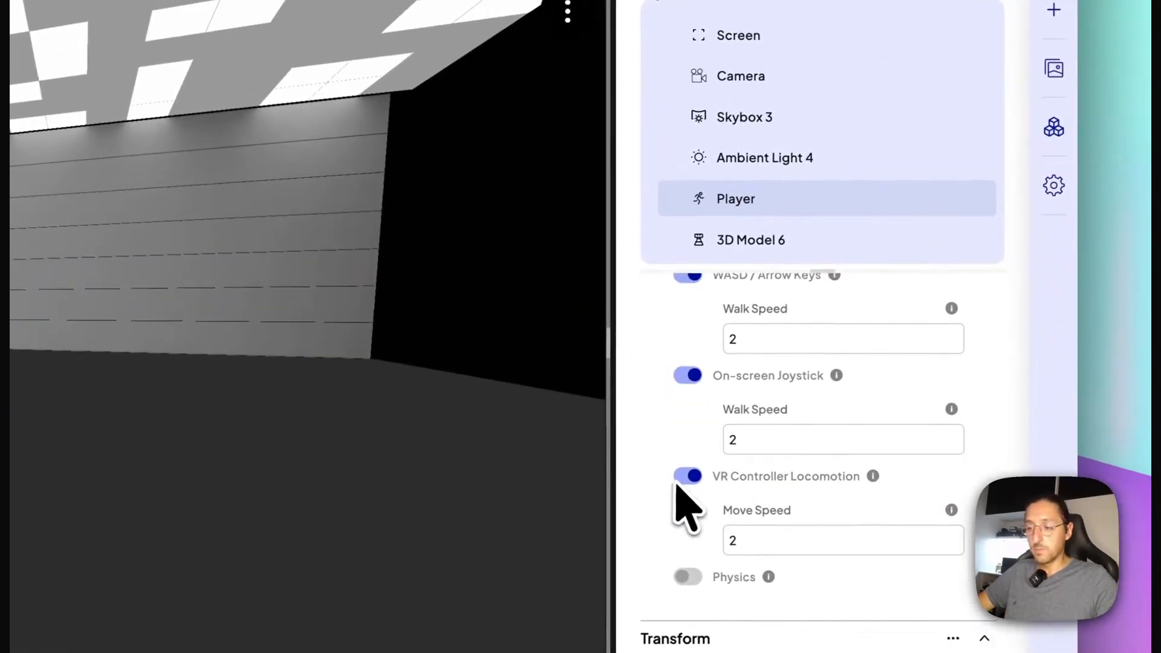
scroll(680, 493, up, 2)
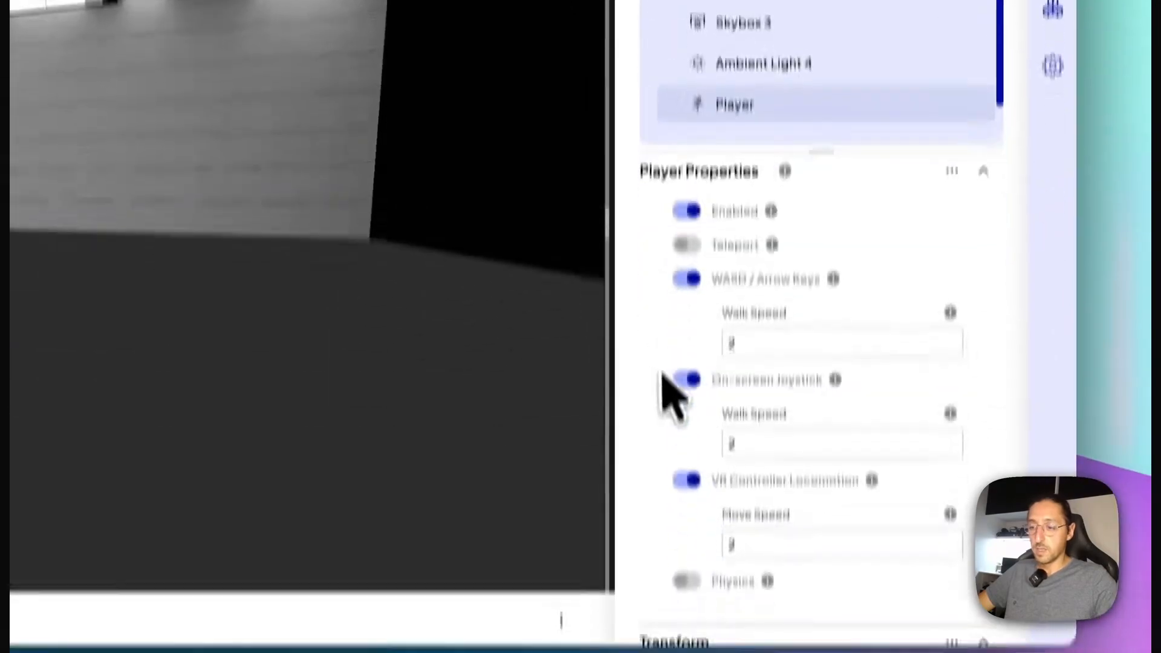
scroll(872, 584, down, 2)
scroll(865, 573, up, 2)
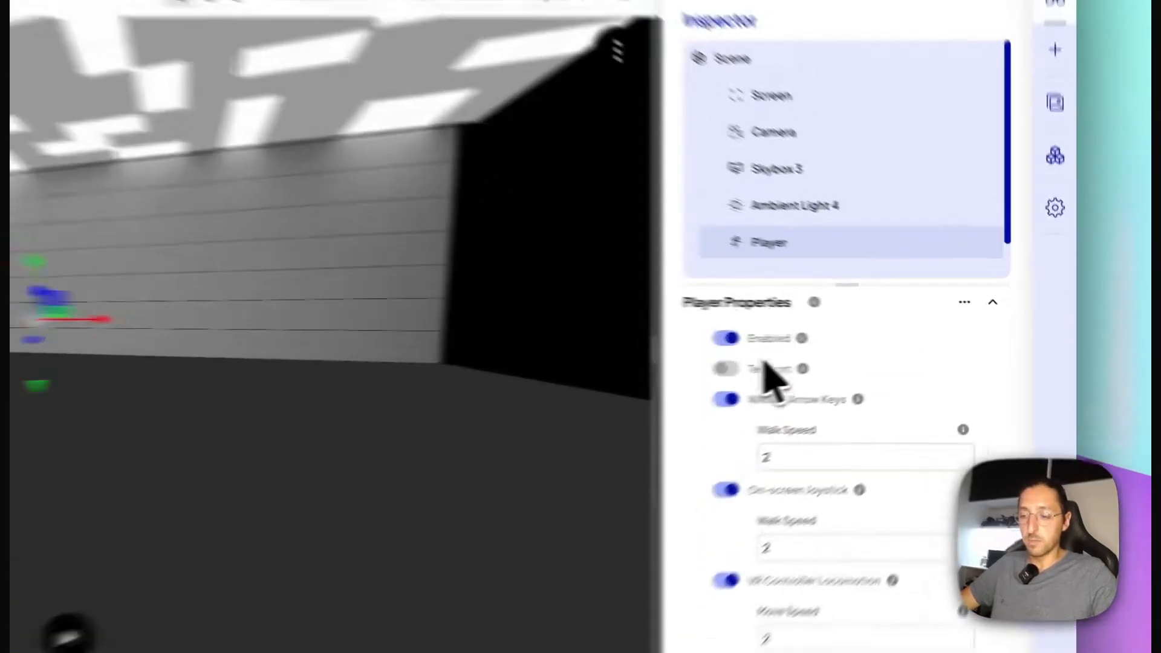
scroll(709, 372, down, 3)
scroll(868, 393, up, 1)
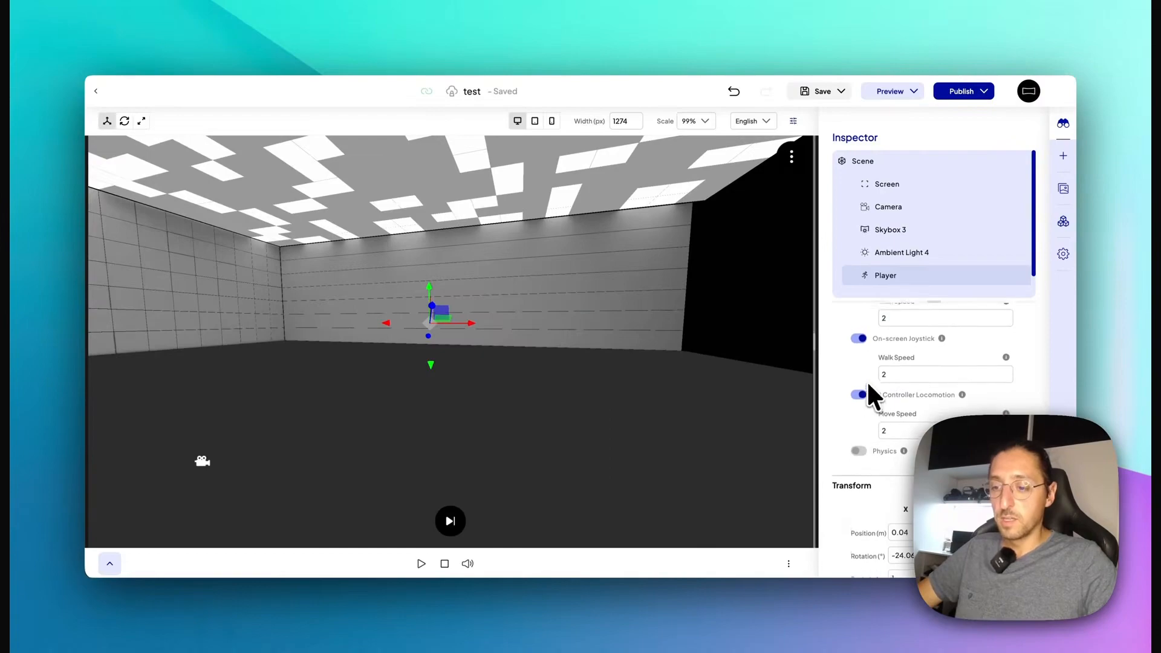
Step: Enable Physics for the Player and also in the Scene properties
click(860, 459)
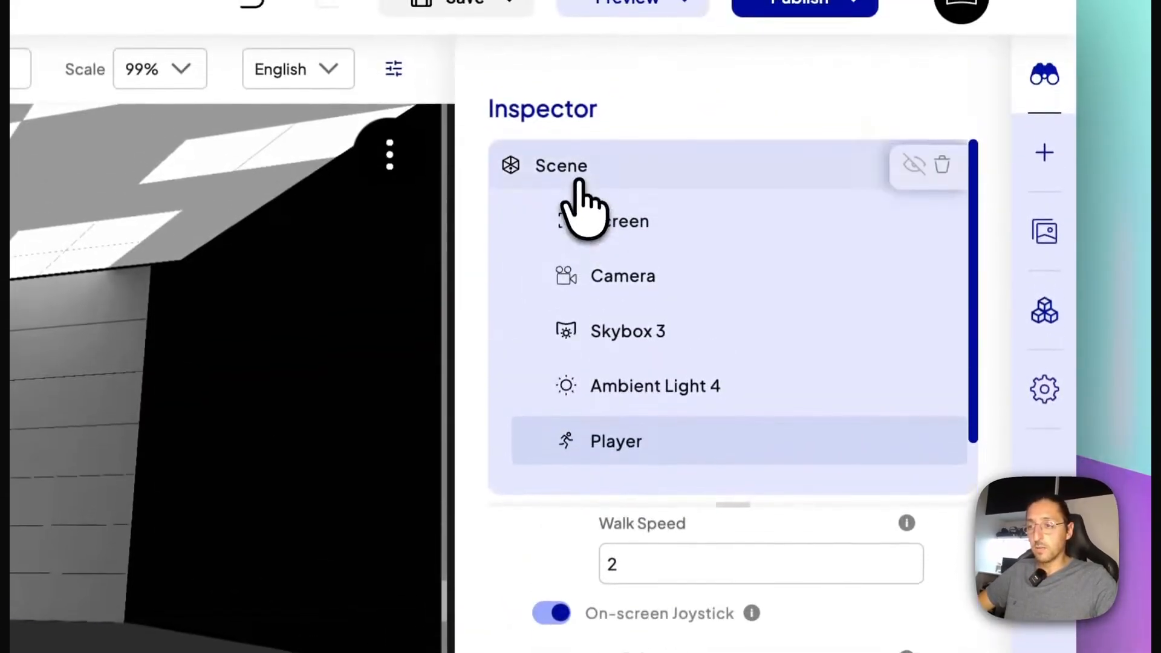
click(578, 188)
click(945, 450)
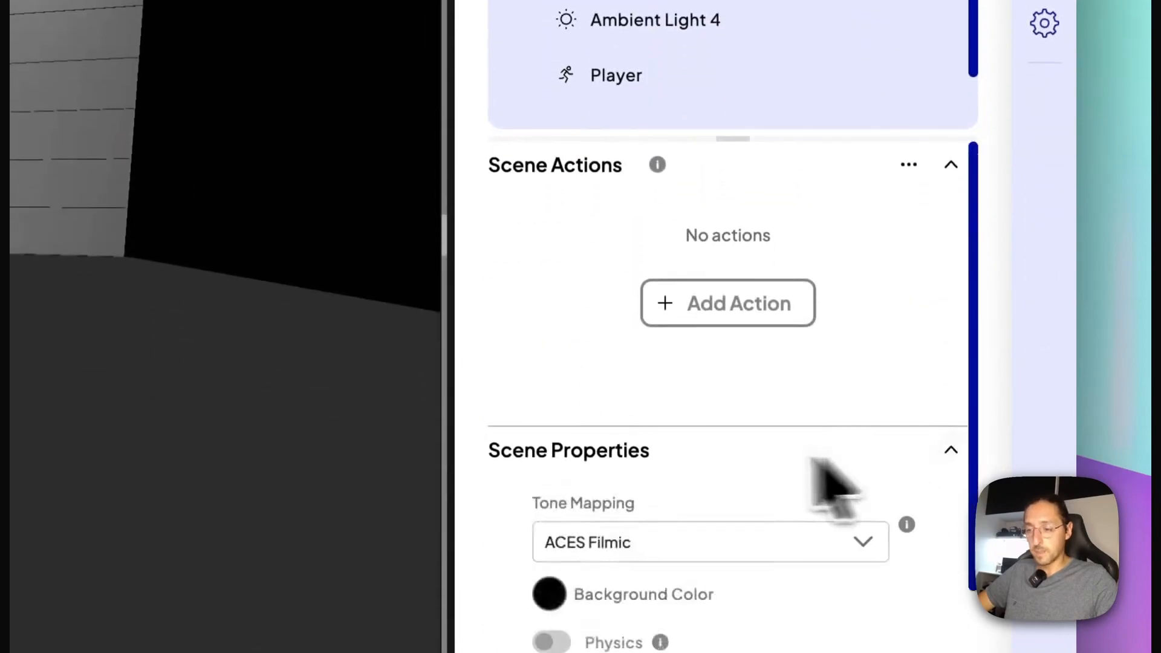
scroll(714, 478, down, 5)
scroll(562, 356, up, 3)
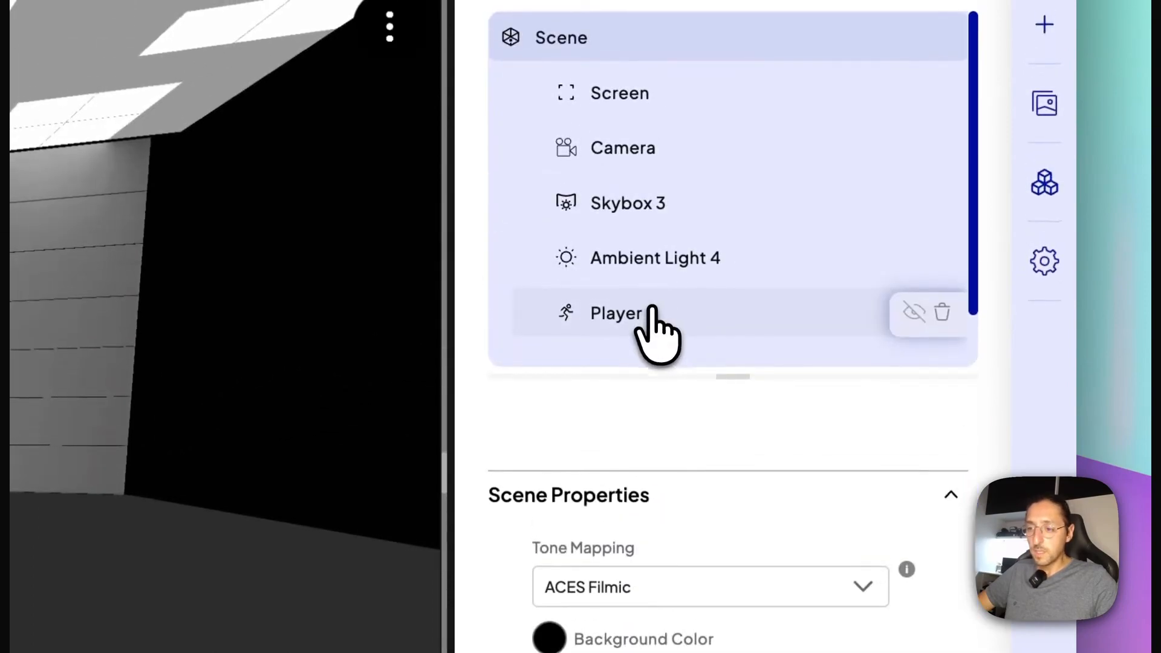
Step: Examine the Player's physics settings, including the Camera View options, capsule dimensions, jump speed and gravity, keeping First Person
click(643, 77)
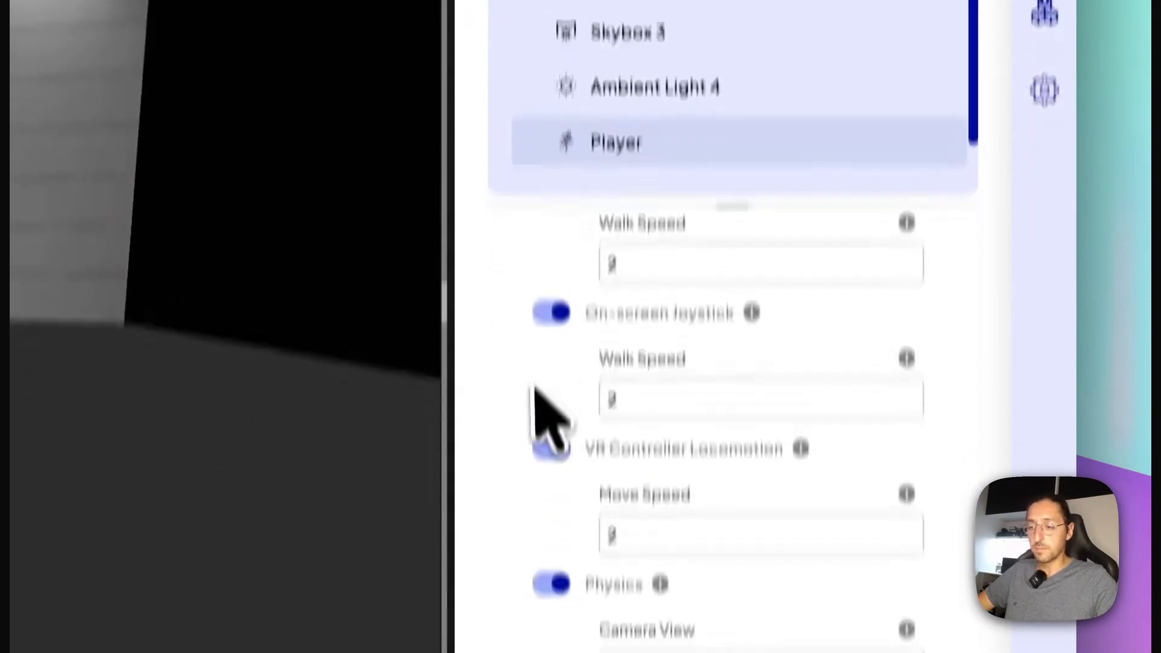
scroll(535, 387, down, 5)
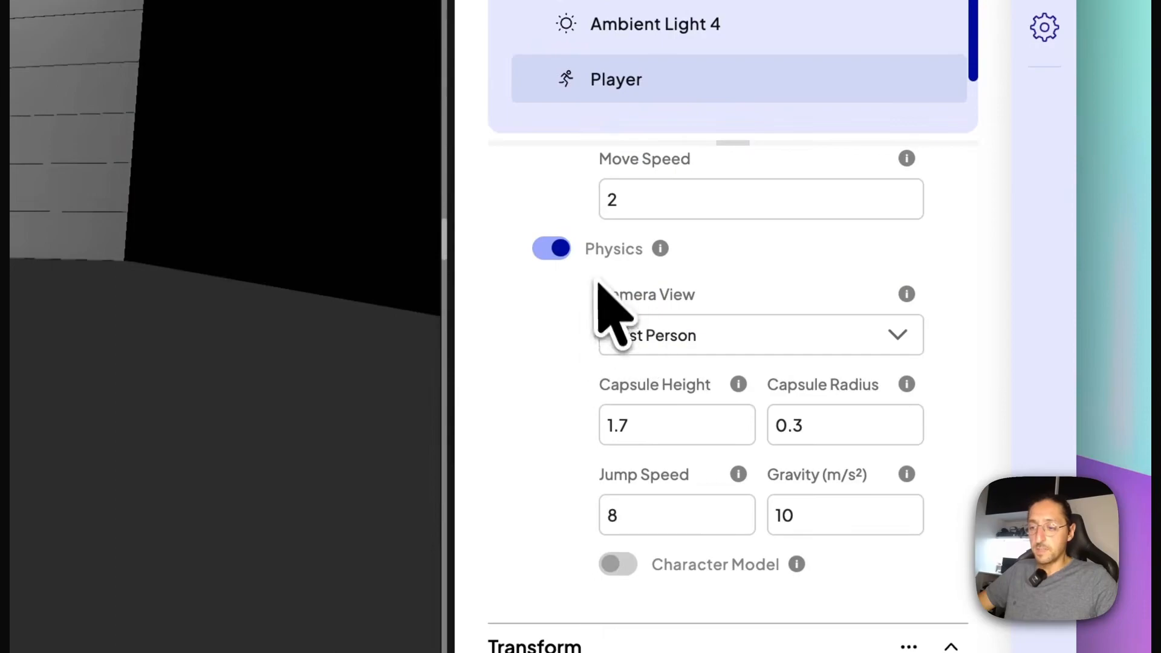
scroll(584, 305, down, 1)
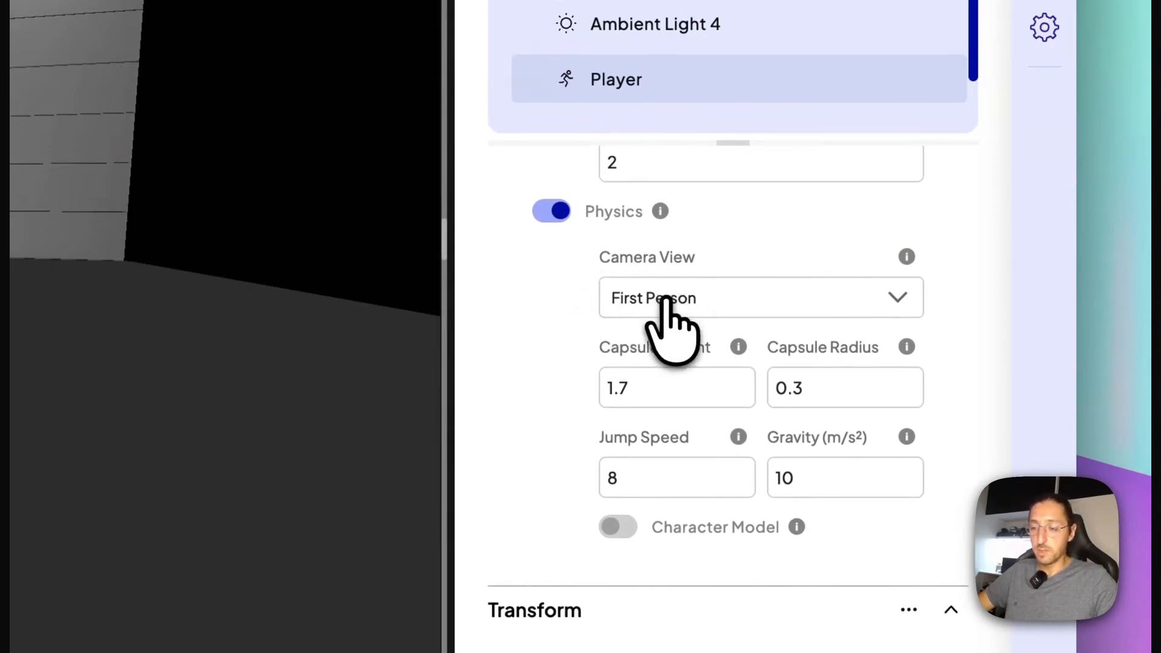
click(738, 296)
click(744, 233)
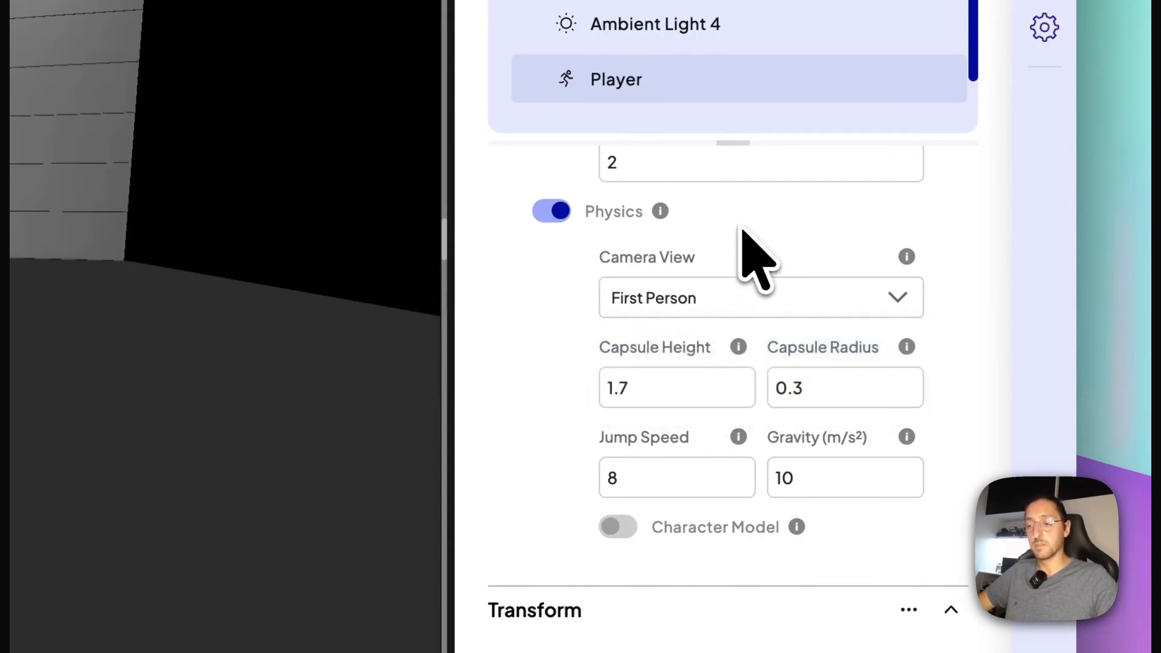
scroll(558, 304, up, 1)
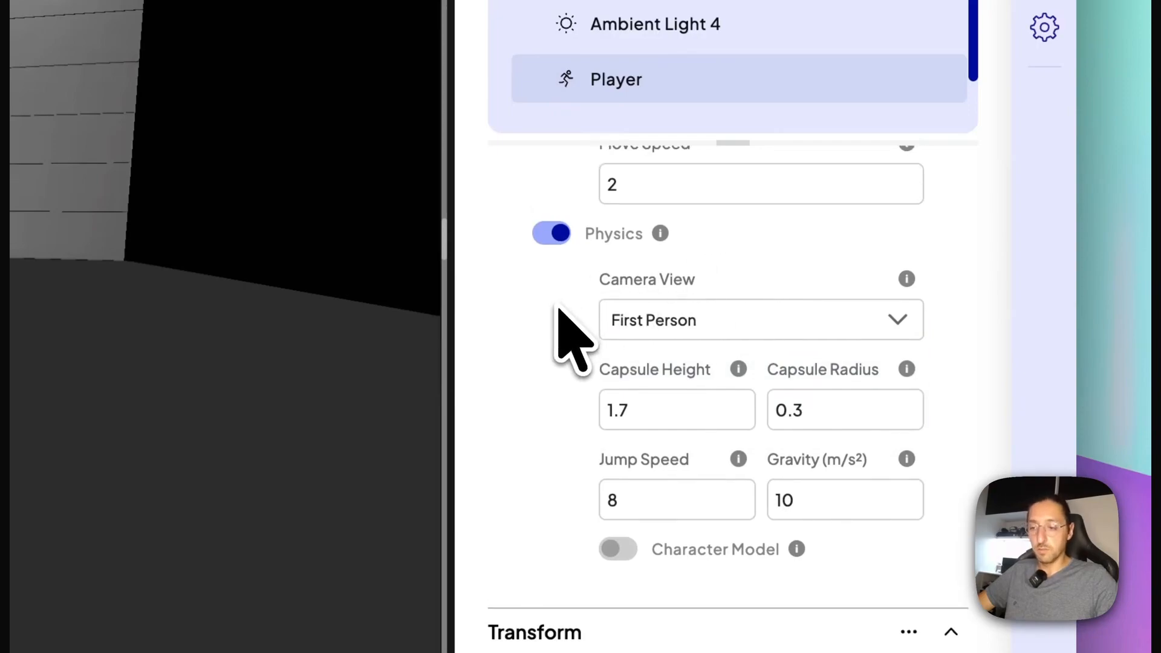
scroll(578, 354, down, 1)
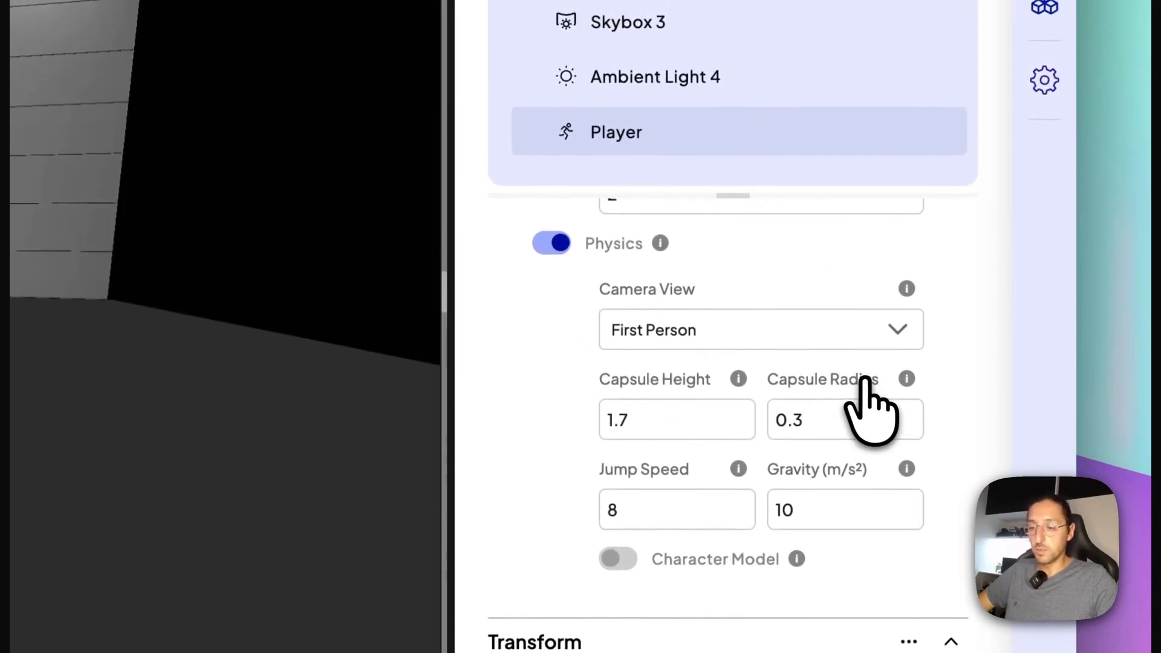
scroll(635, 448, down, 1)
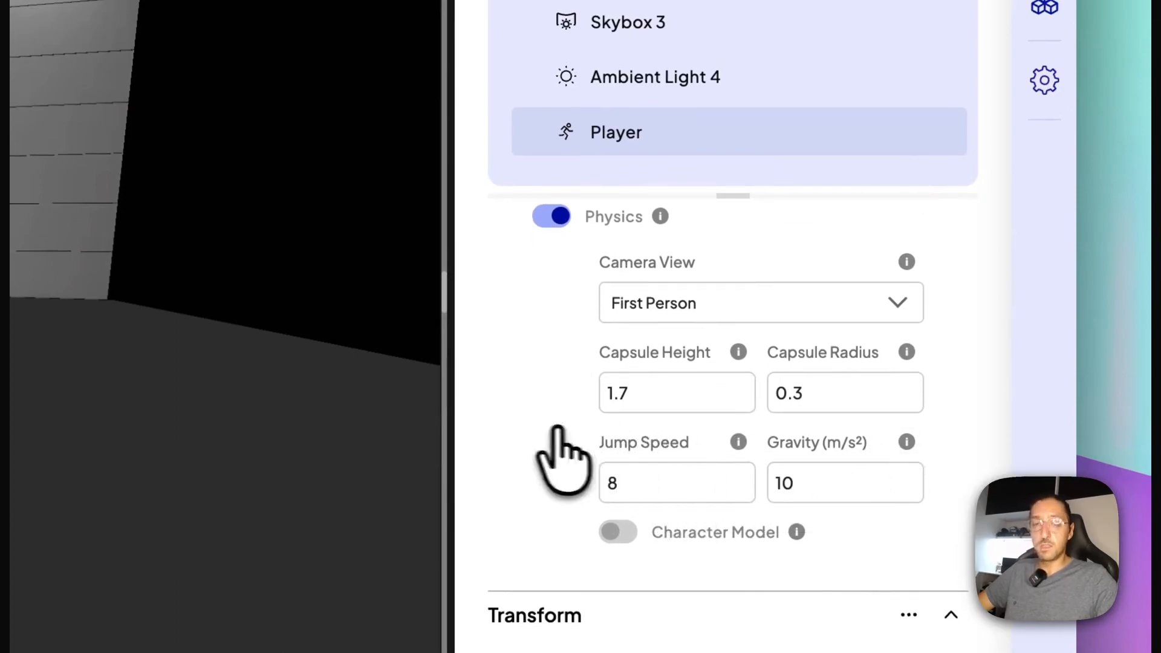
scroll(575, 427, up, 5)
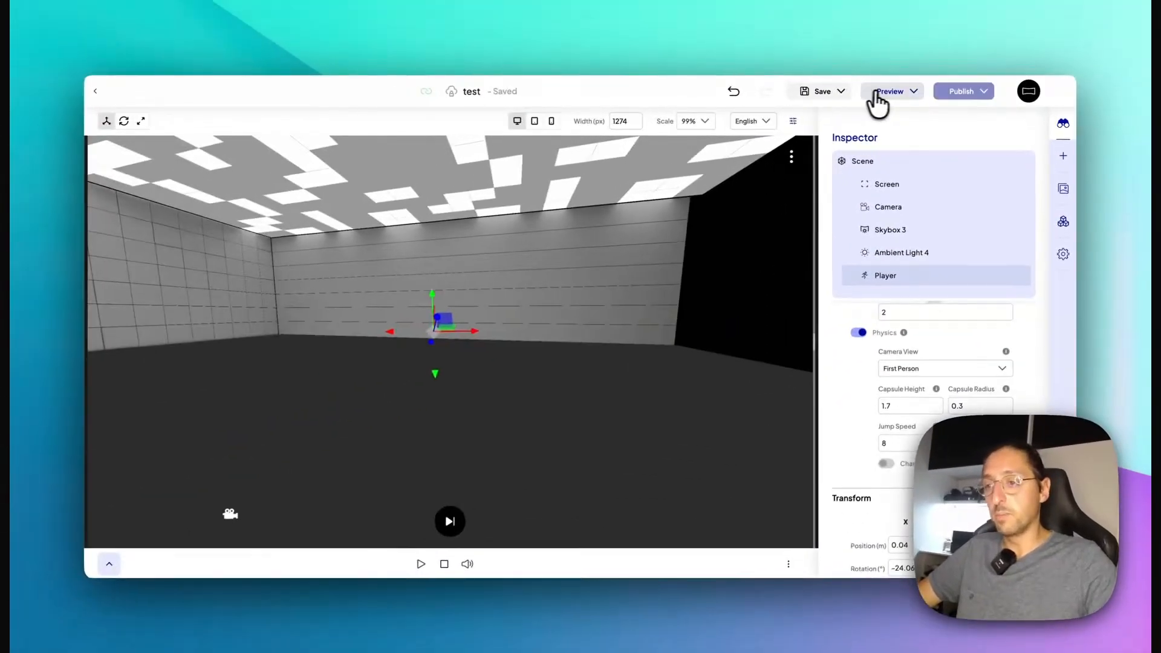
Step: Preview the scene to test the Player's physics, look around, and return to the editor
click(877, 100)
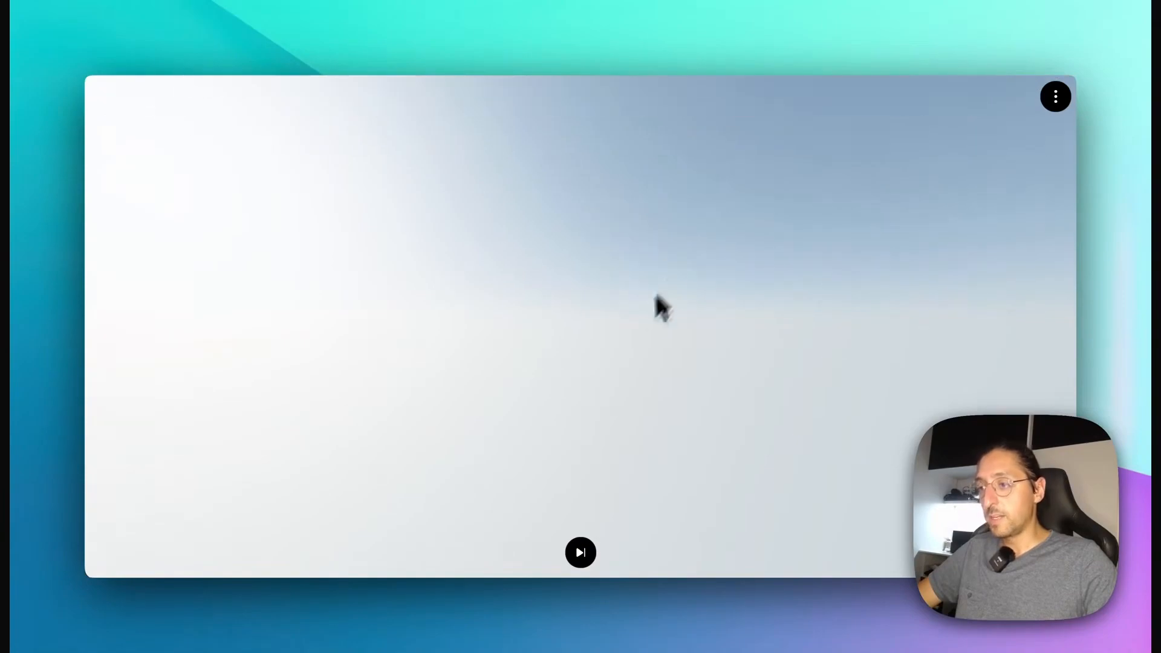
right_click(635, 326)
click(507, 350)
drag(500, 420, 537, 347)
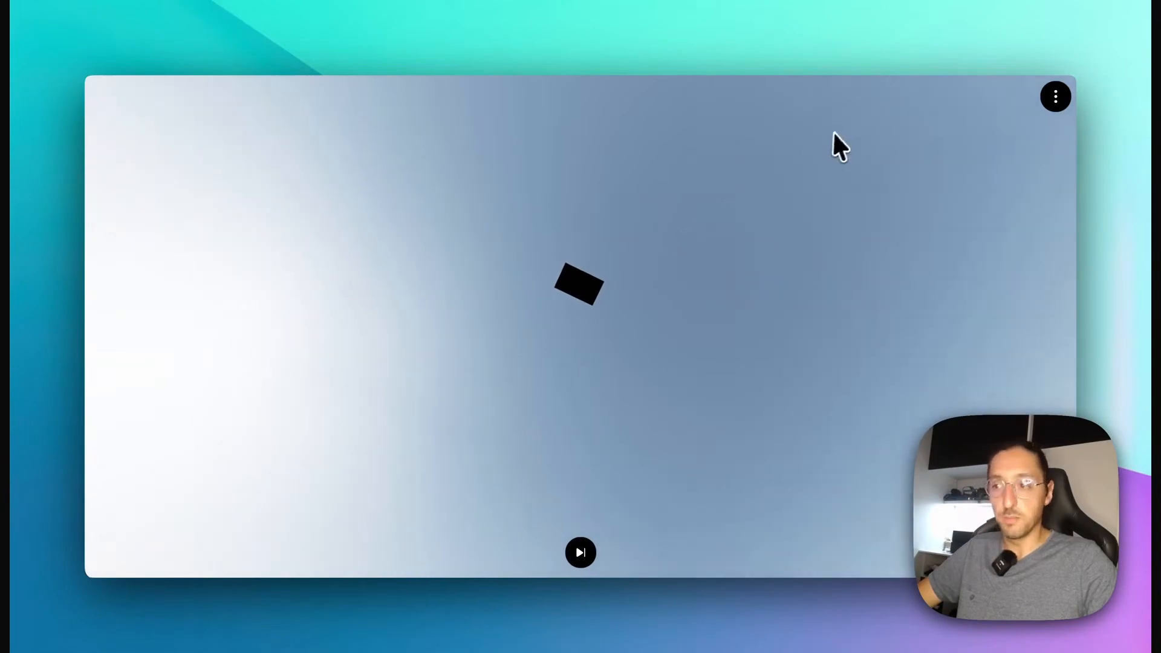
click(416, 18)
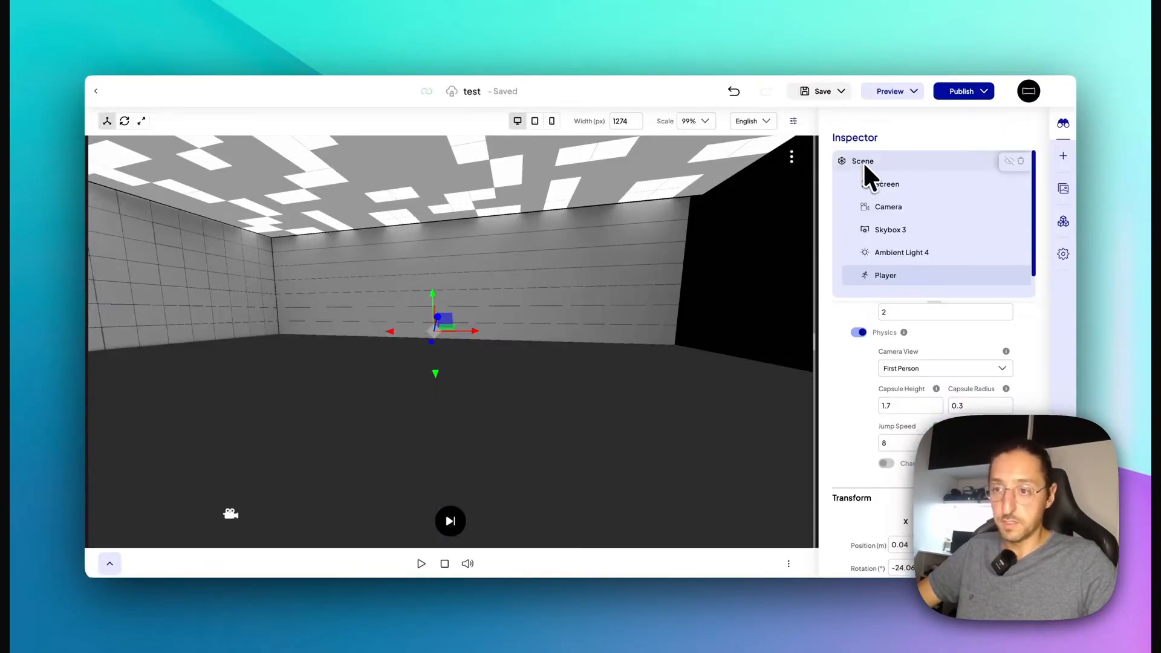
Step: Enable Collision in the physics settings of 3D Model 6
scroll(891, 266, down, 1)
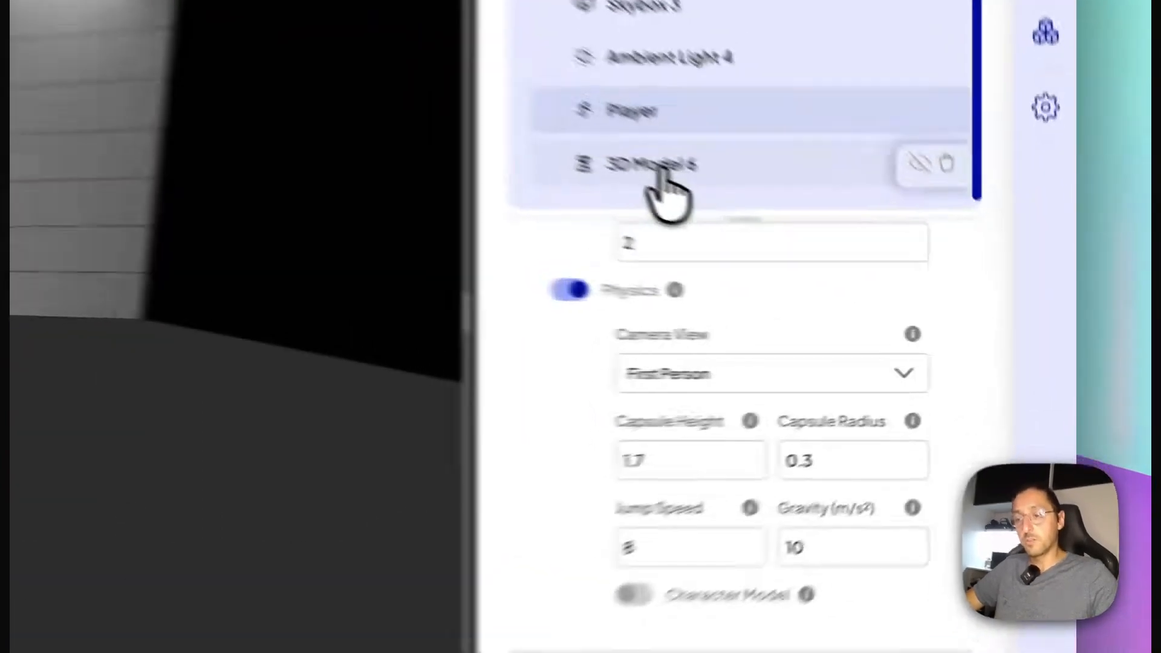
click(899, 279)
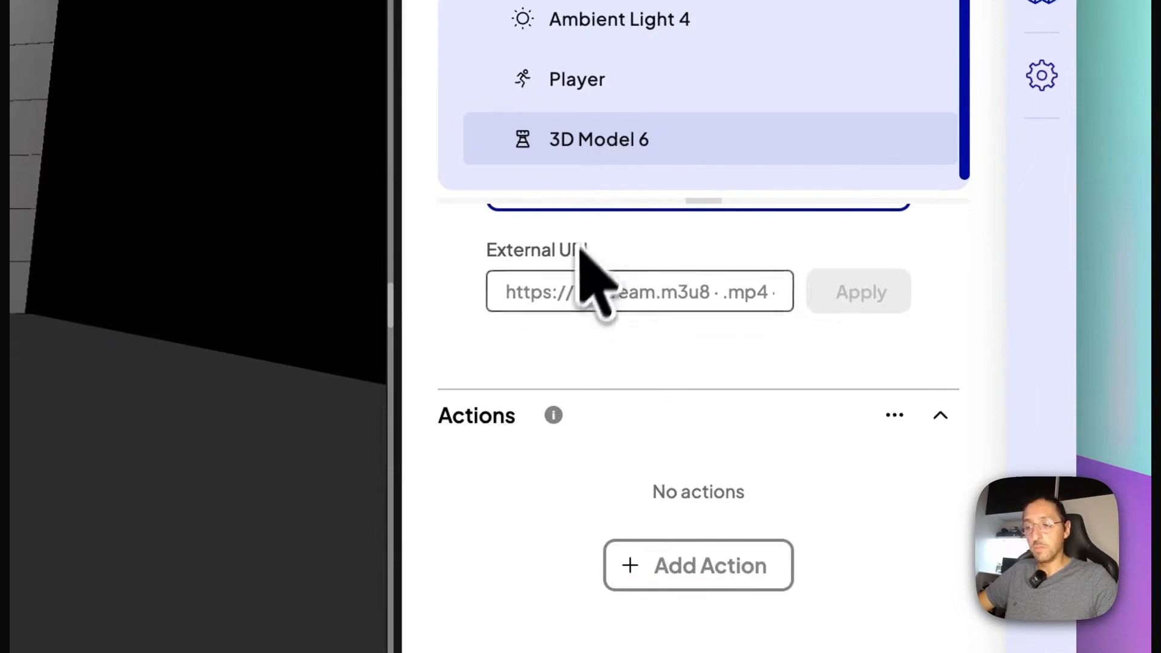
scroll(608, 266, down, 5)
scroll(608, 274, down, 10)
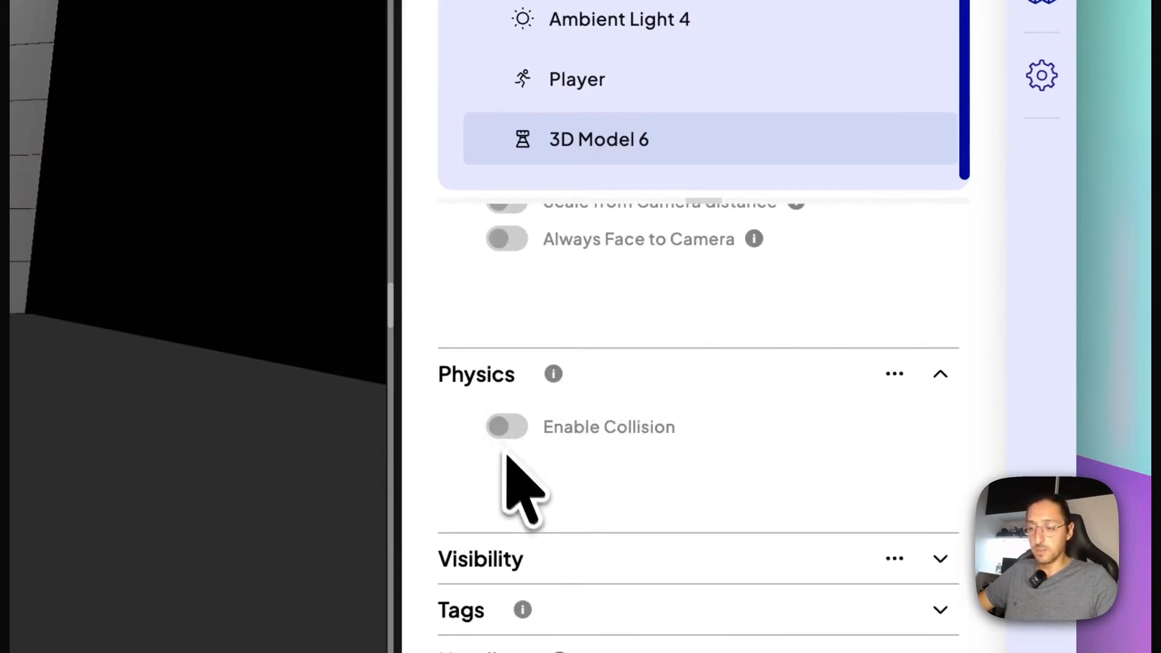
click(508, 427)
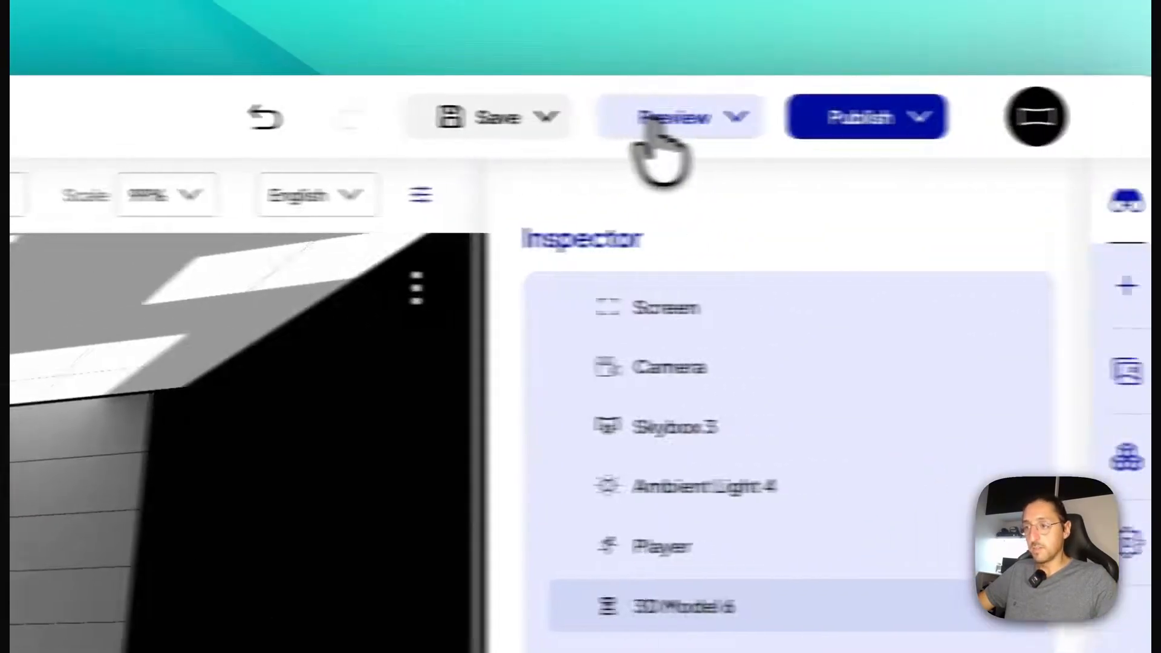
Step: Preview the scene again, test walking, jumping and looking around the room, and return to the editor
click(650, 121)
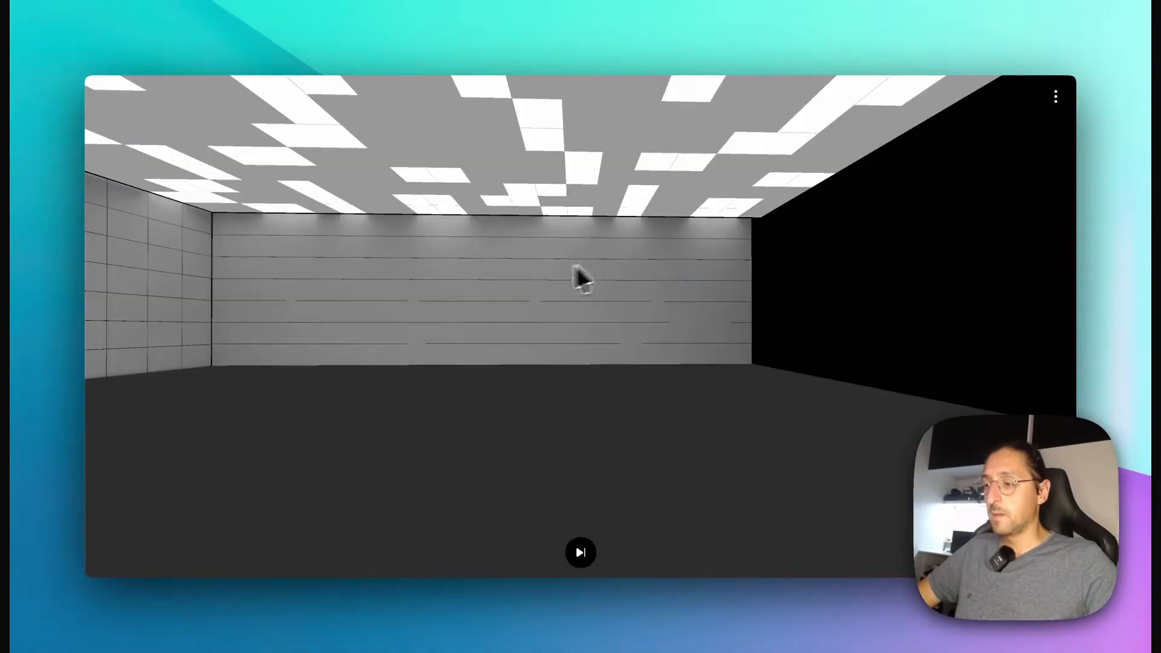
key(w)
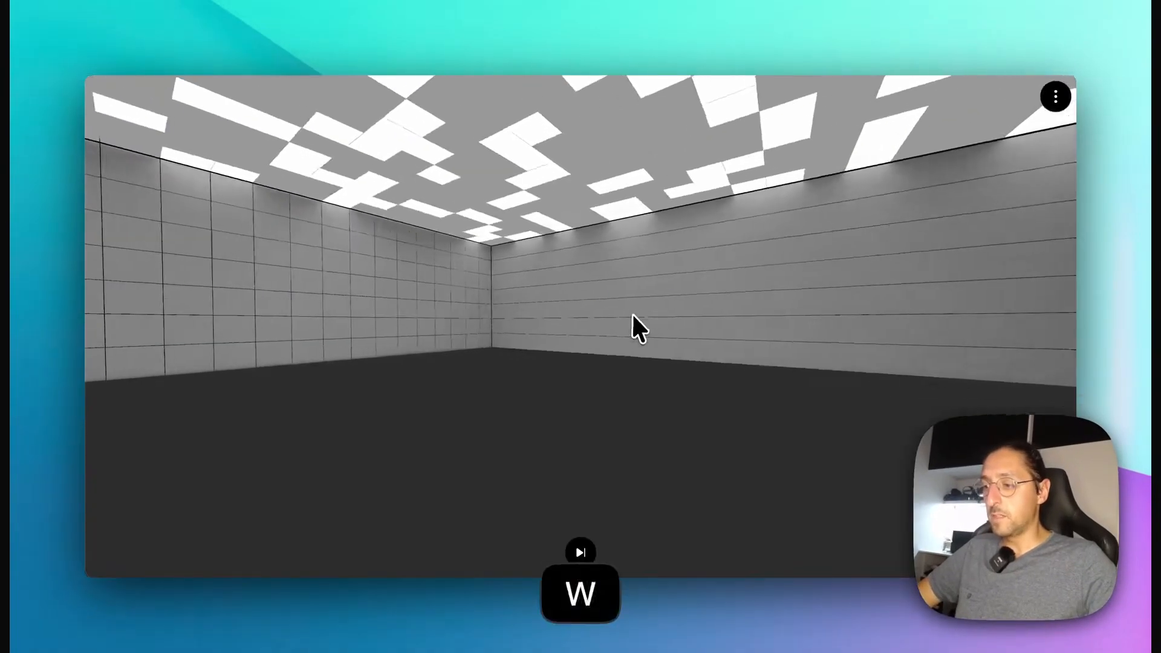
key(space)
drag(561, 320, 805, 296)
key(space)
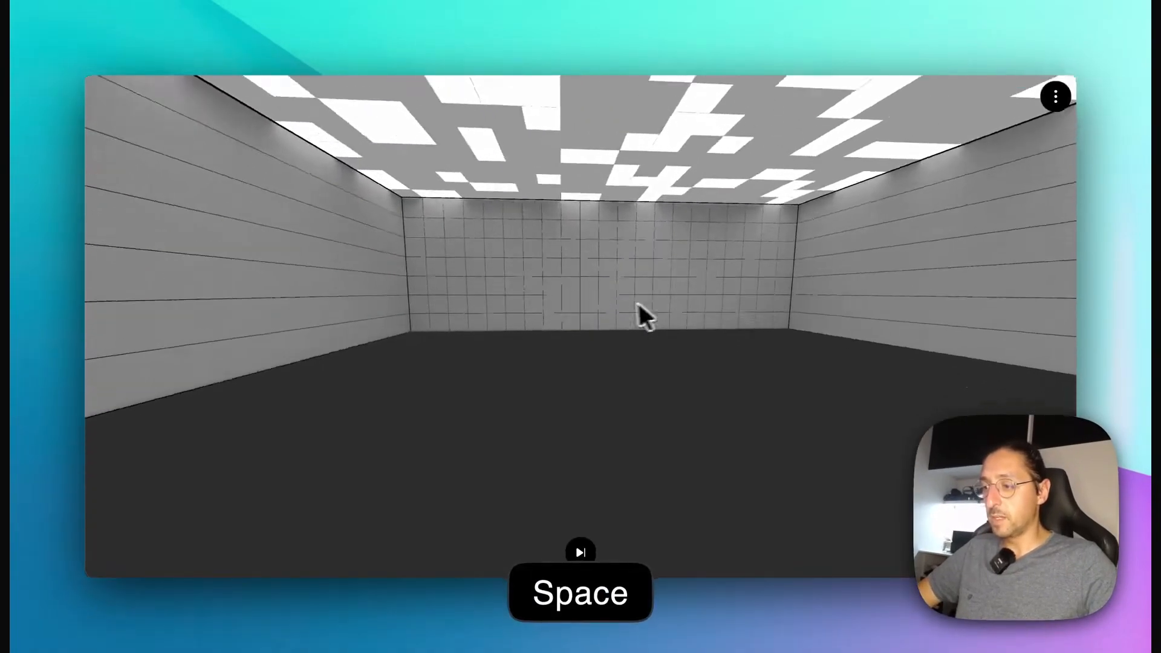
drag(558, 305, 508, 270)
key(w)
key(space)
click(421, 64)
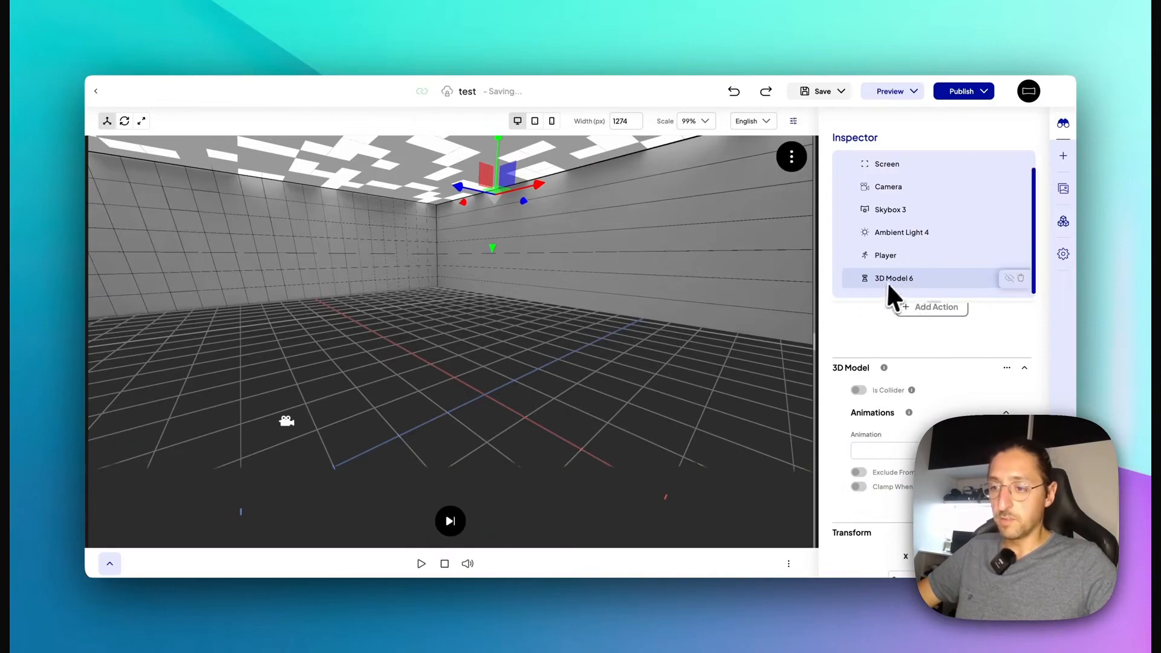
click(888, 257)
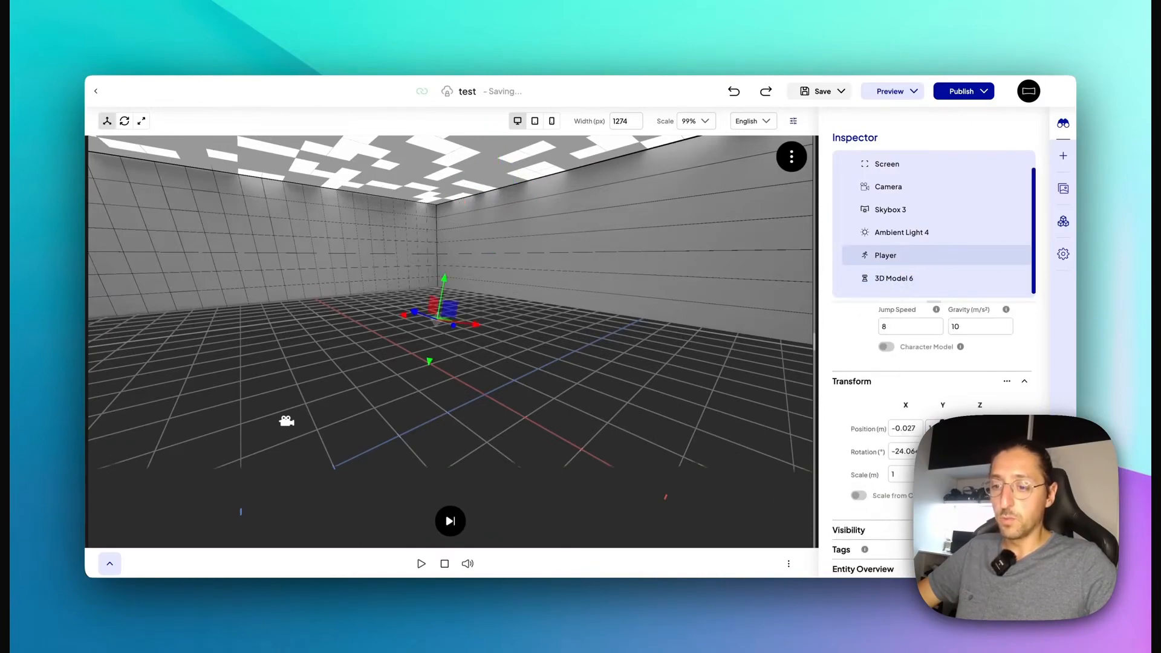
scroll(923, 409, up, 3)
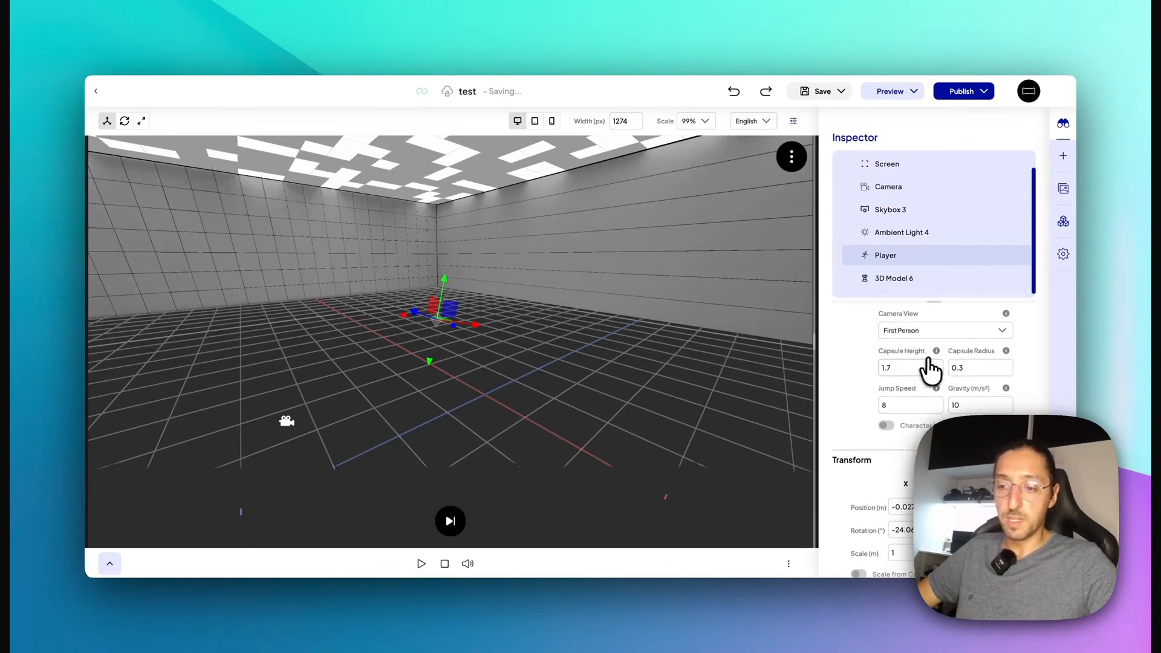
drag(526, 411, 496, 368)
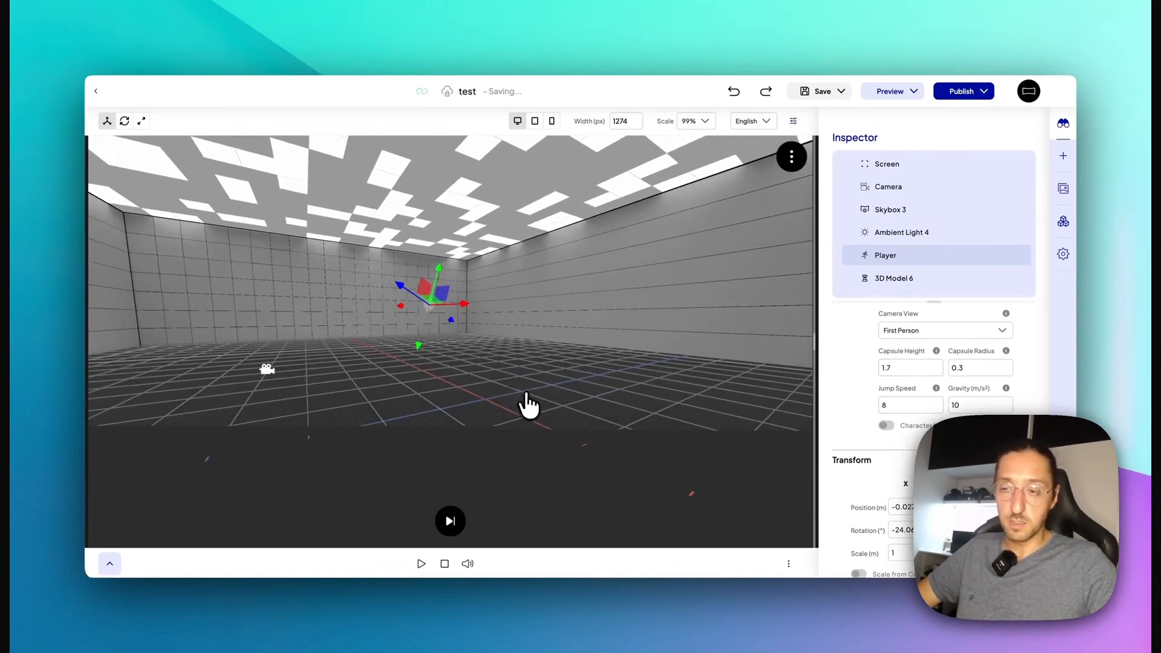
drag(528, 405, 487, 413)
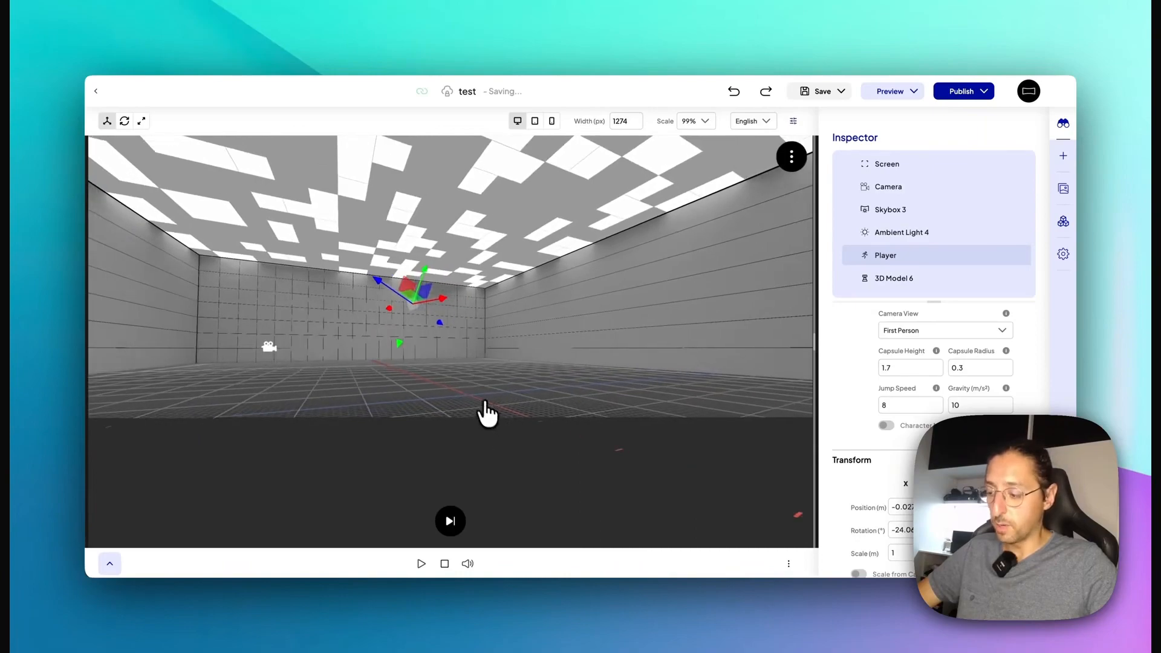
click(496, 404)
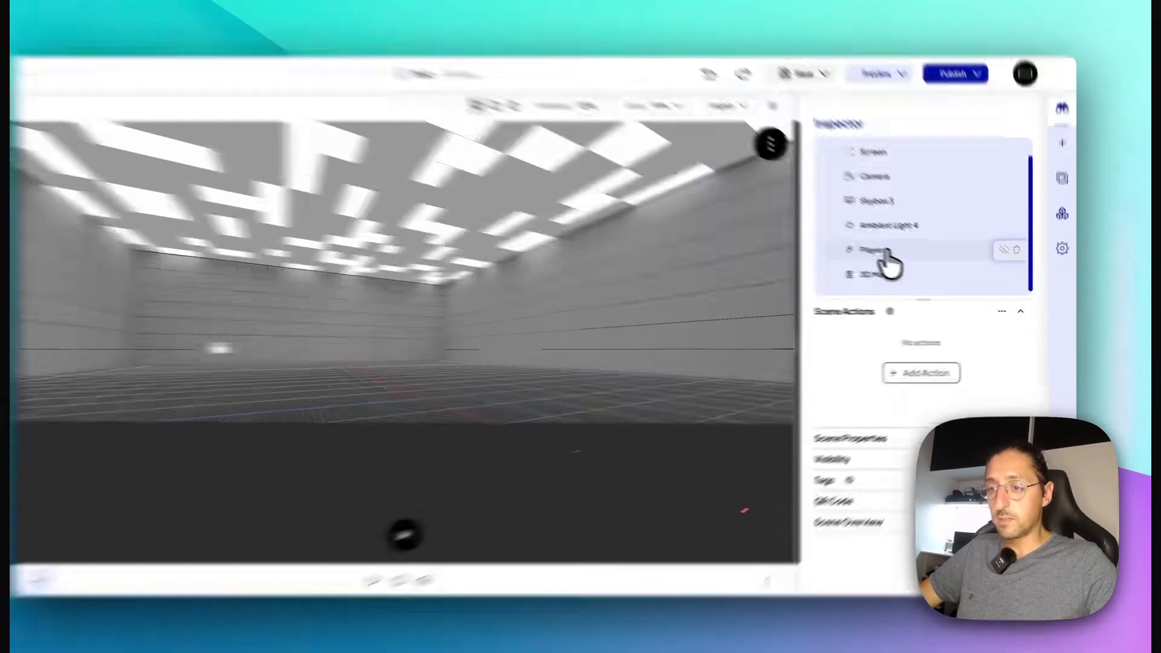
Step: Set the Camera View to Third Person in the Player's physics settings and look over the Character Model options
click(900, 258)
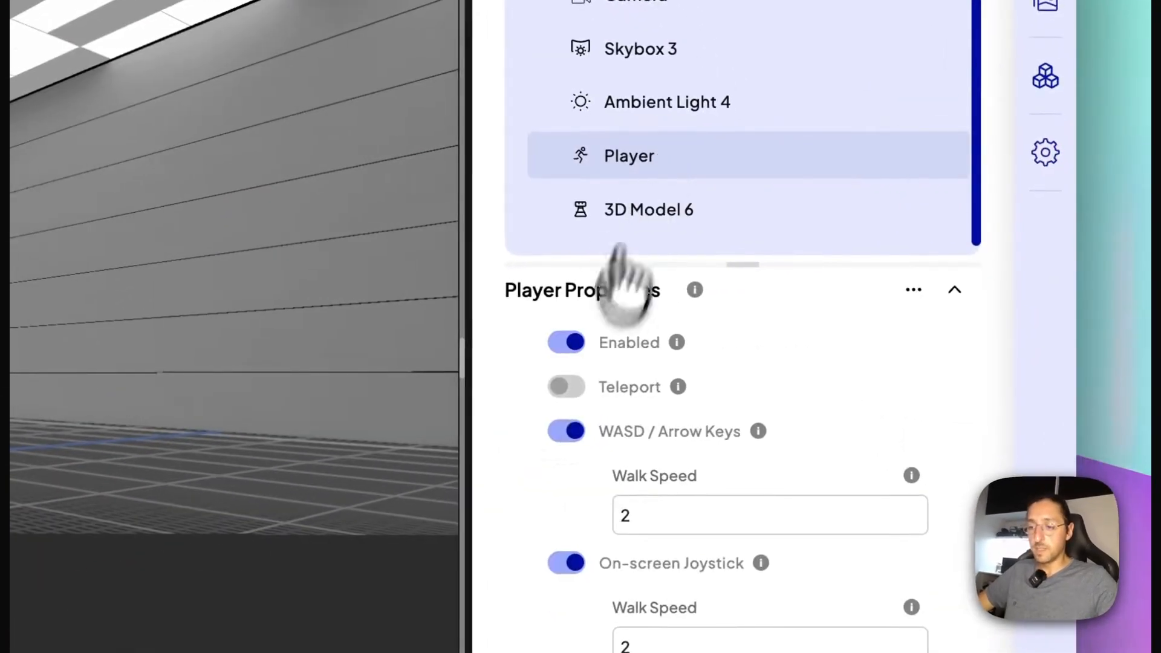
scroll(864, 387, down, 3)
scroll(556, 520, down, 2)
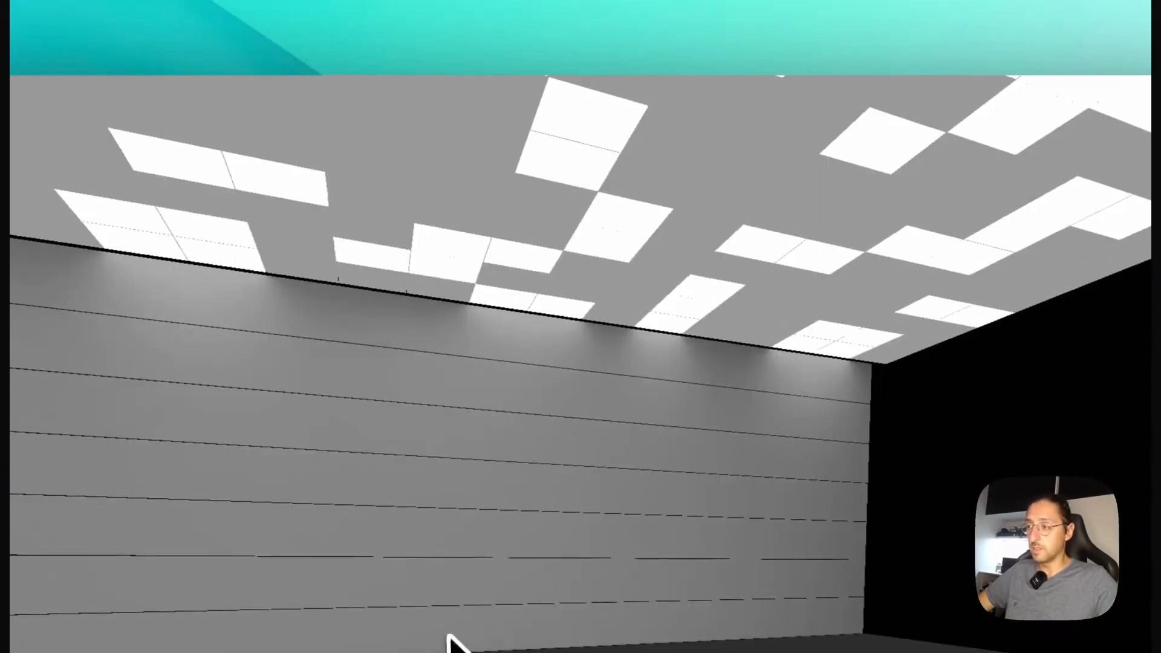
drag(449, 634, 750, 487)
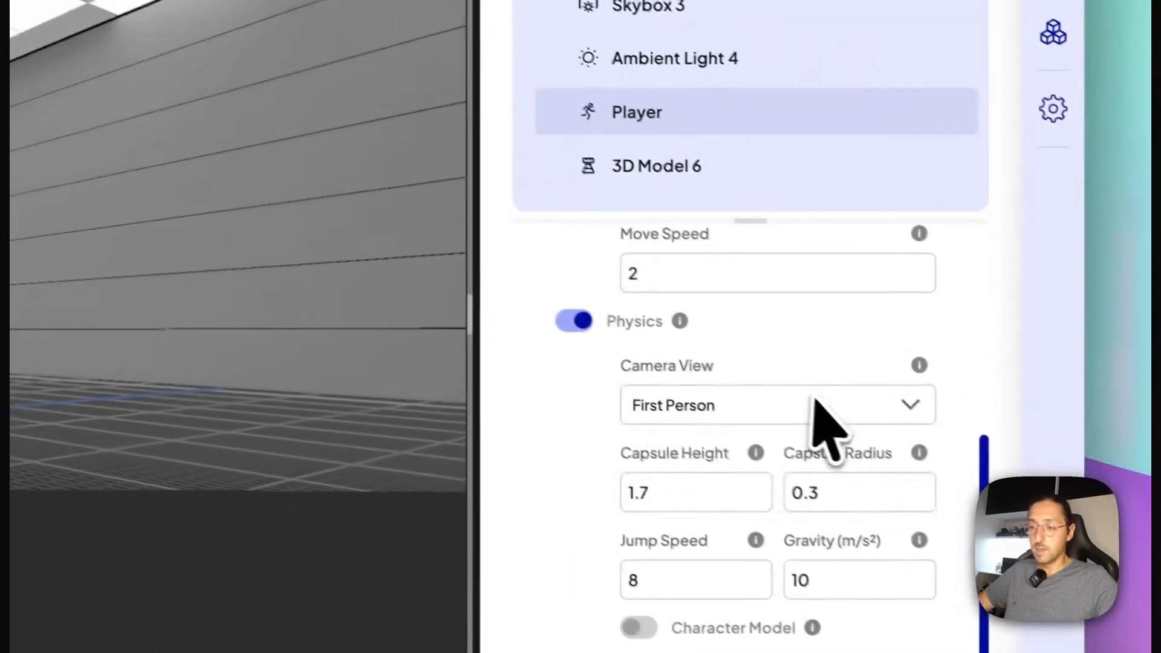
click(774, 404)
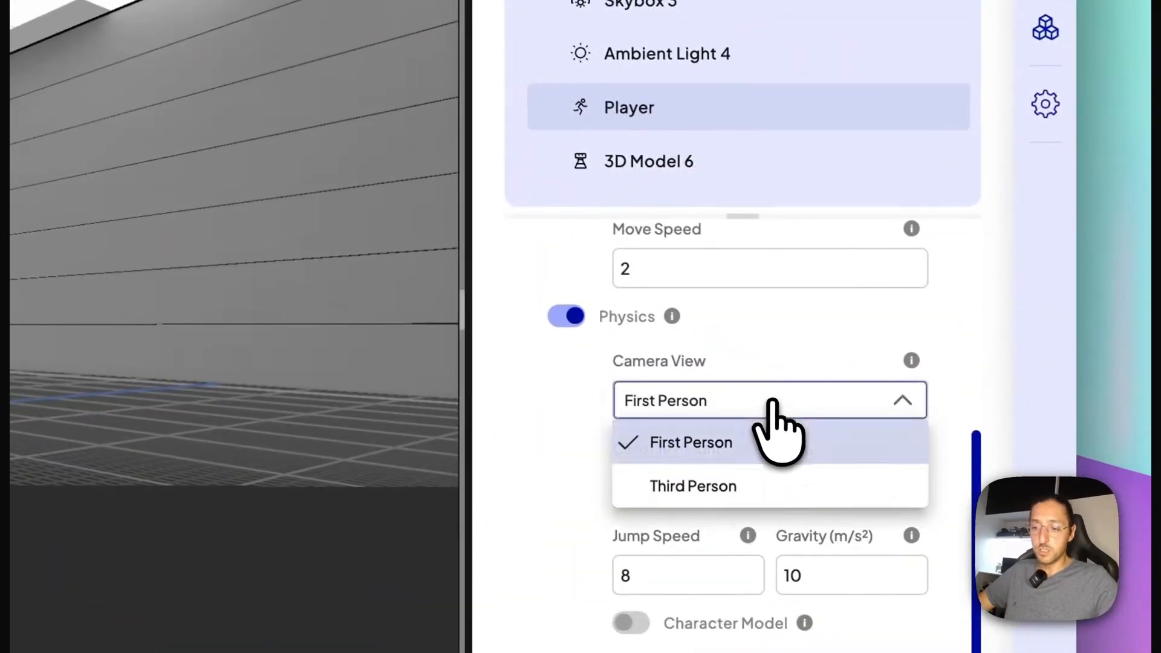
click(752, 487)
scroll(757, 492, down, 5)
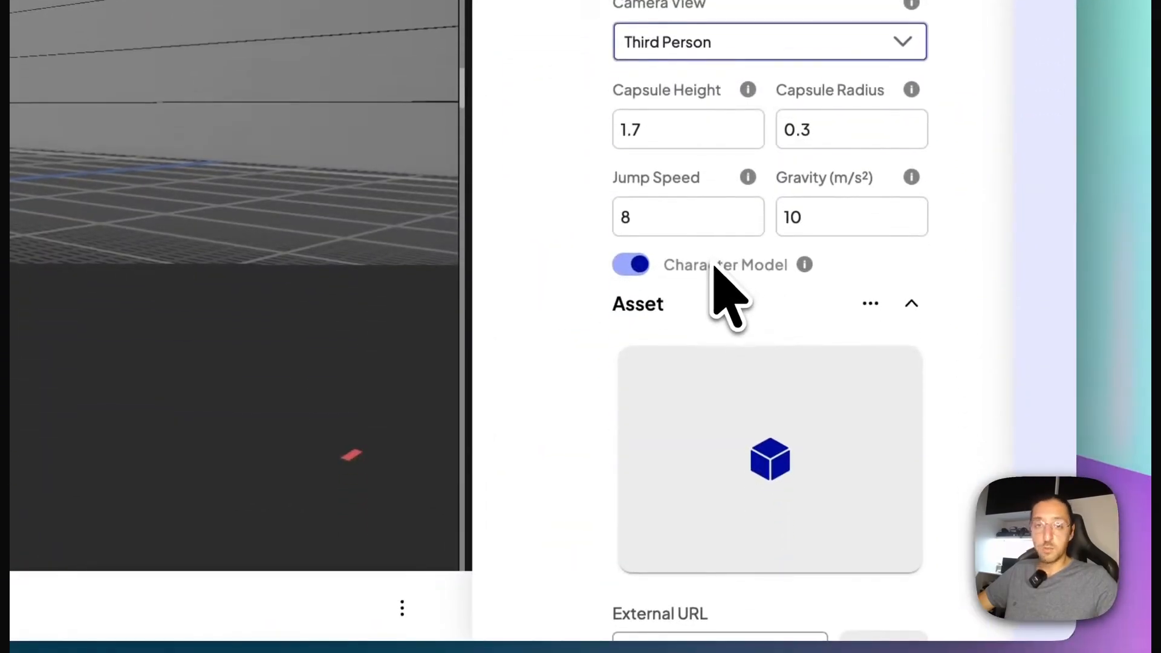
scroll(715, 278, up, 3)
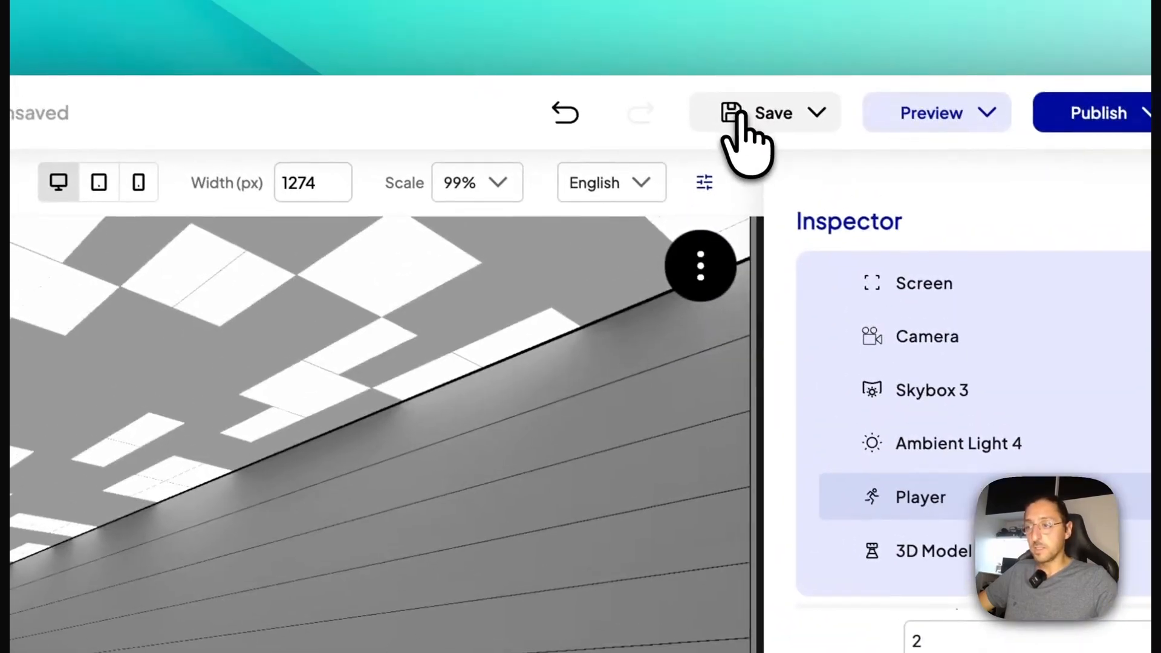
Step: Preview the scene in third person, look around the room from behind the character, and return to the editor
click(741, 111)
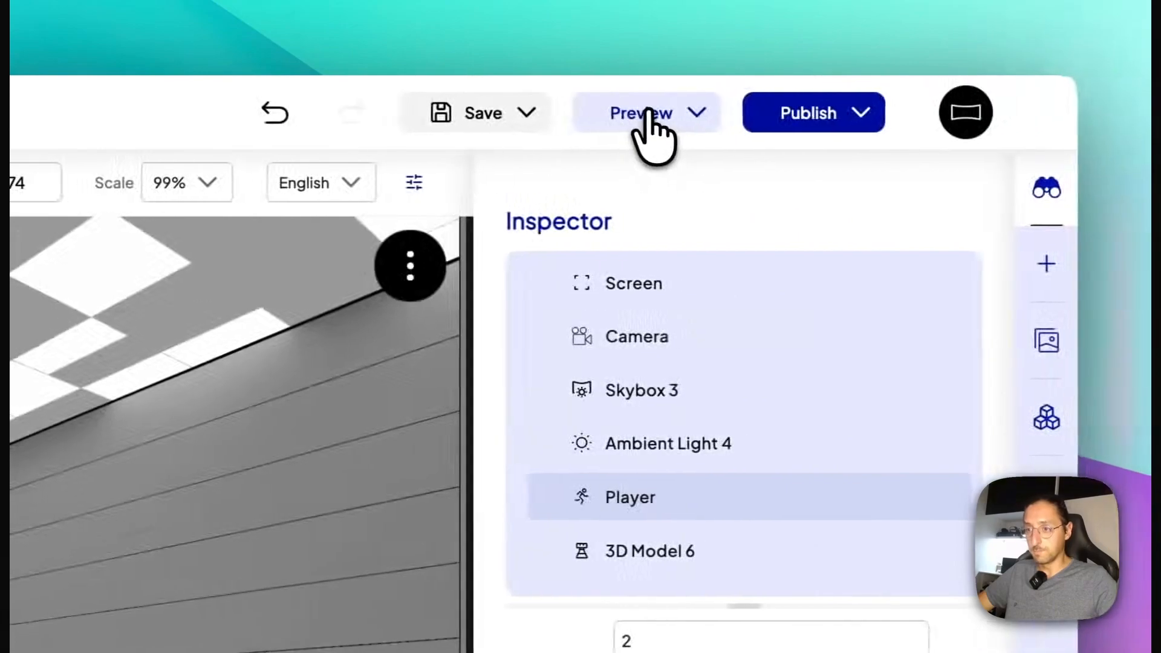
click(935, 116)
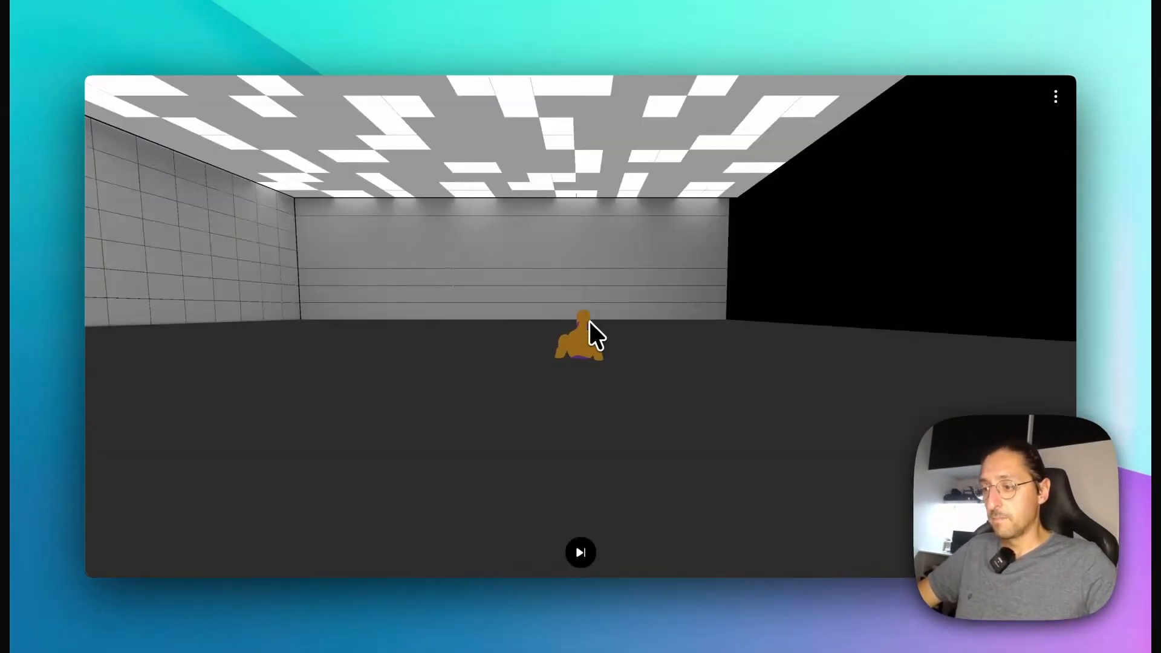
drag(589, 321, 528, 292)
drag(548, 334, 539, 391)
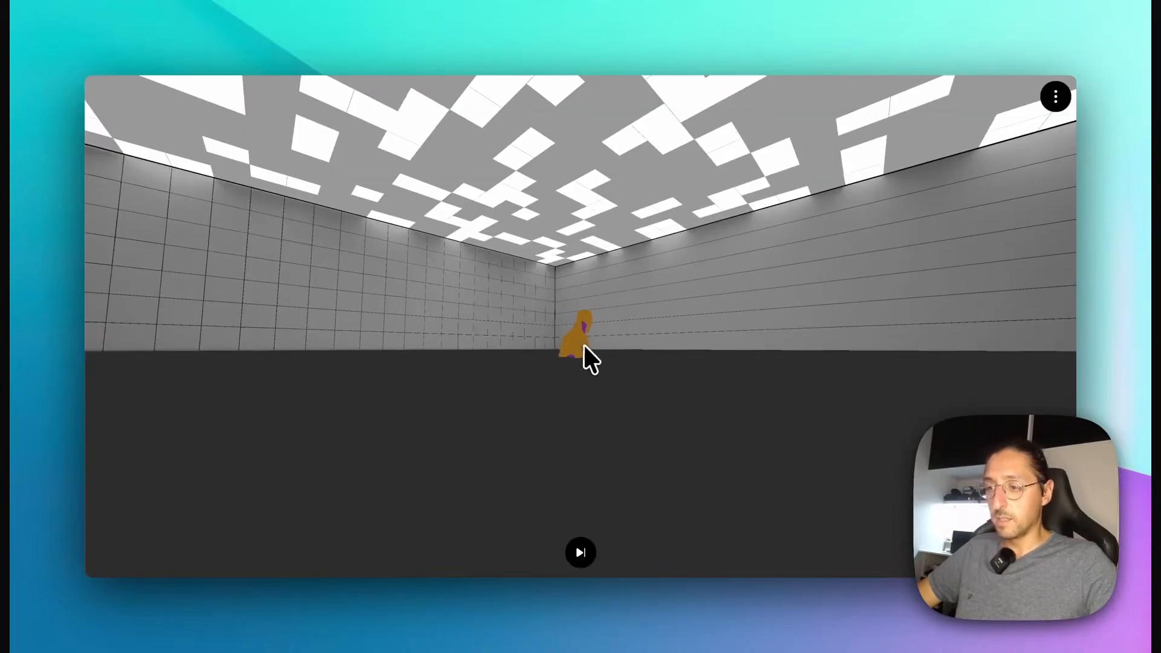
drag(478, 290, 402, 267)
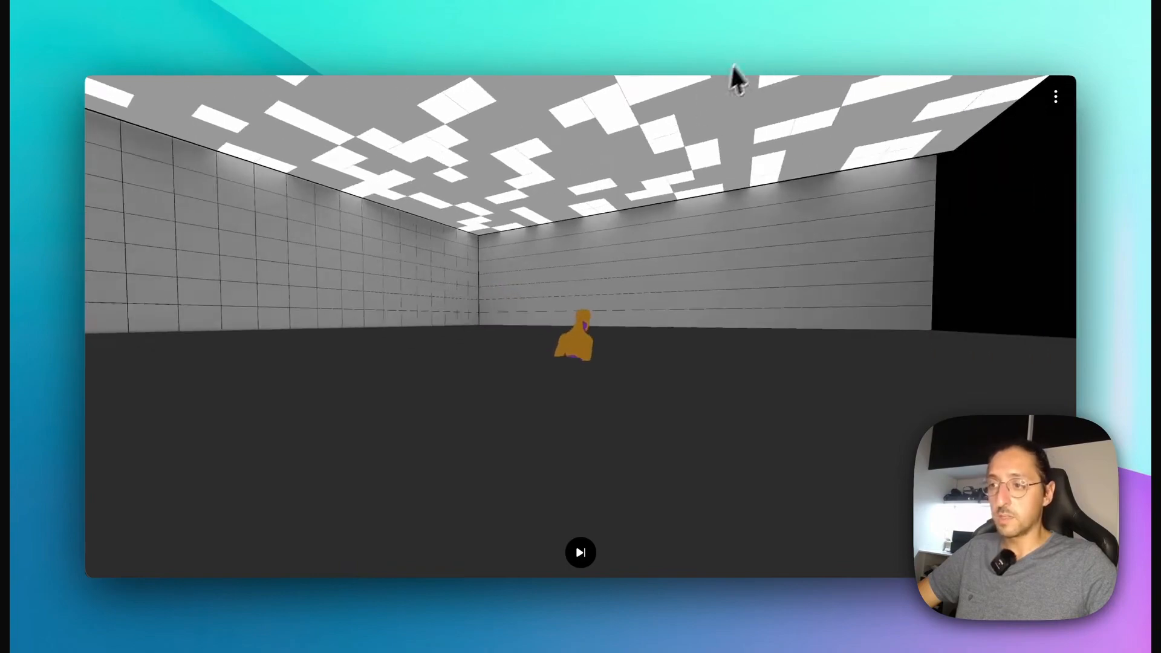
drag(611, 209, 515, 243)
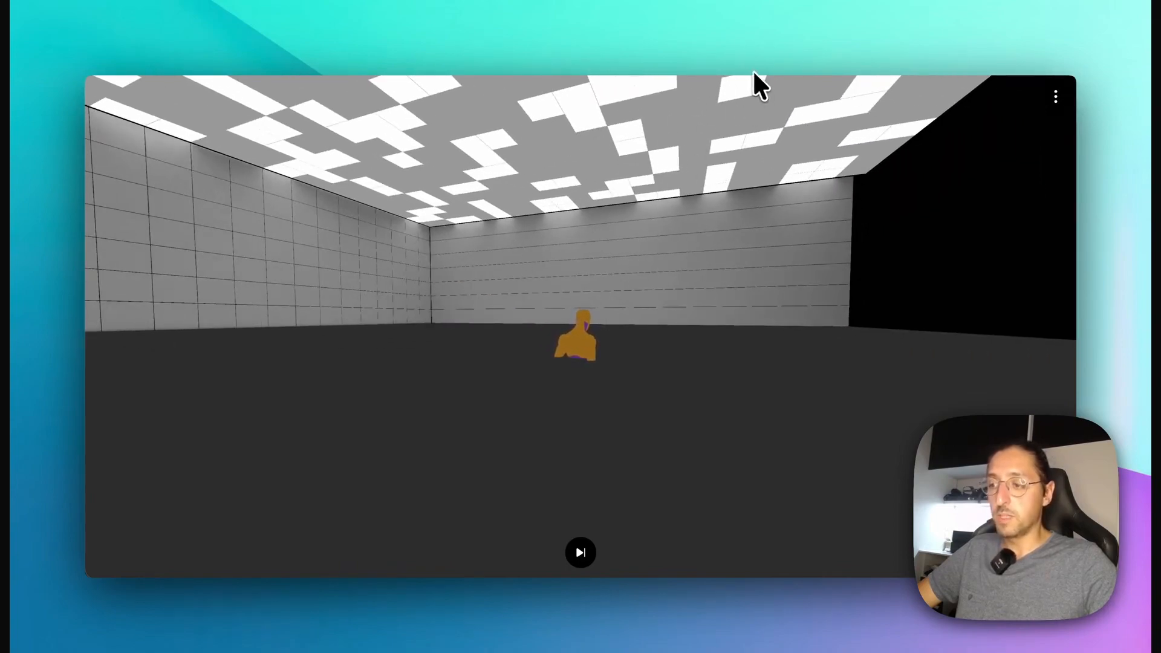
drag(532, 329, 442, 338)
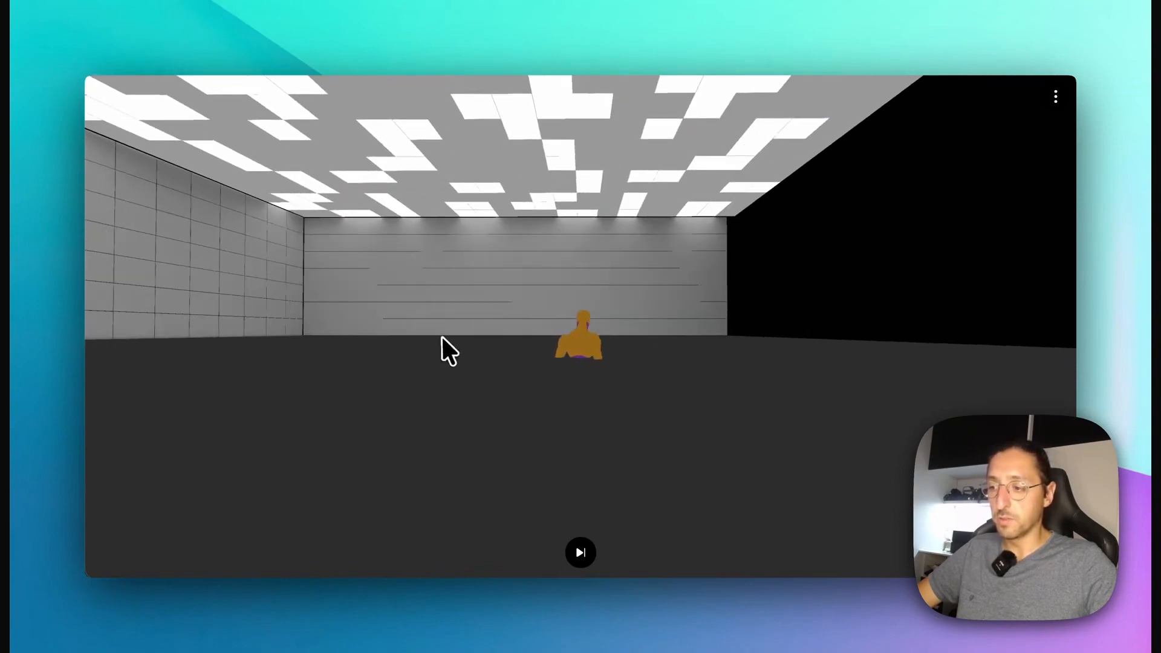
click(398, 20)
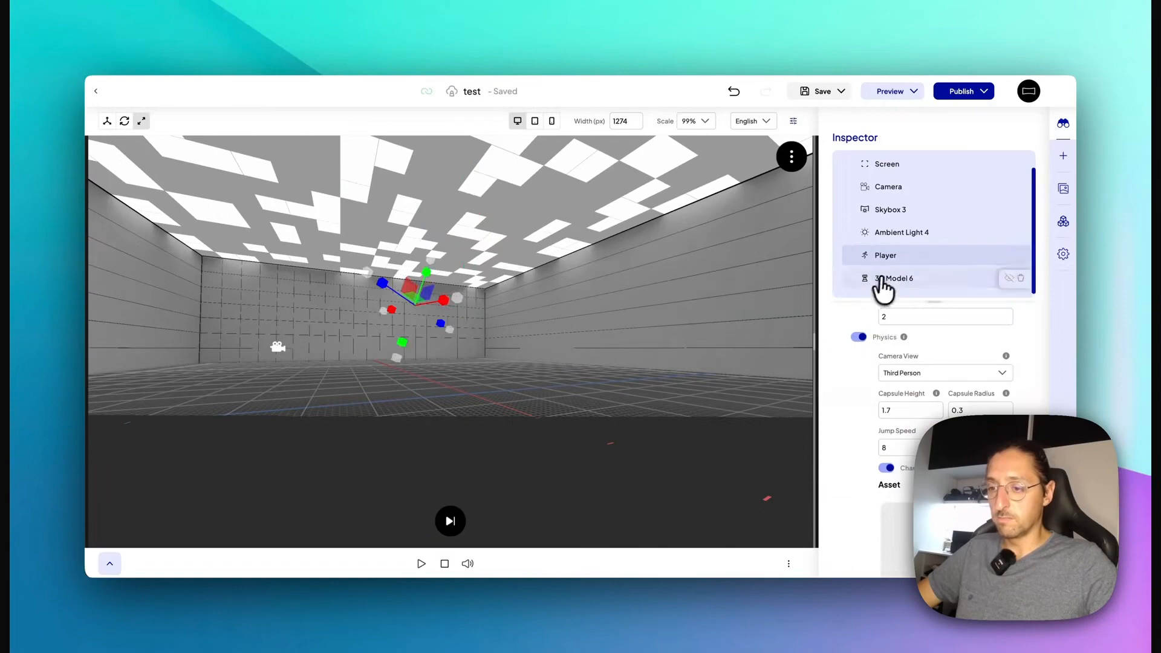
Step: Lower 3D Model 6 slightly along its vertical axis and reselect the Player
click(882, 280)
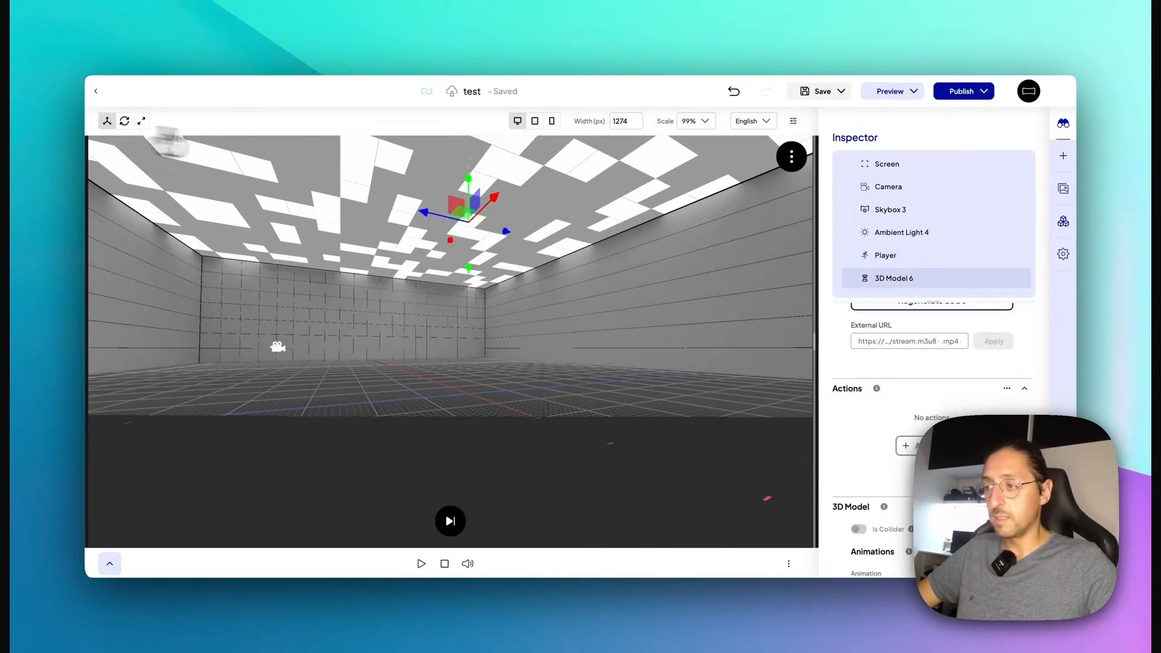
drag(466, 179, 470, 213)
click(895, 256)
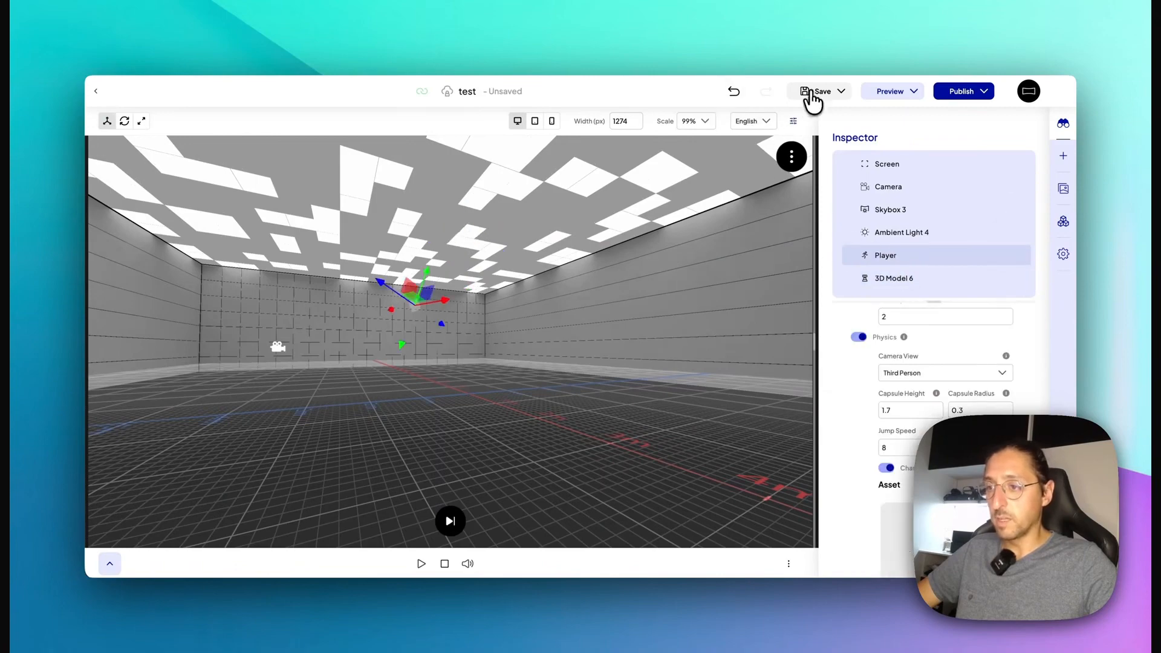
Step: Preview the scene with the lowered room, checking back in the editor once, and rotate the camera around the character
click(879, 98)
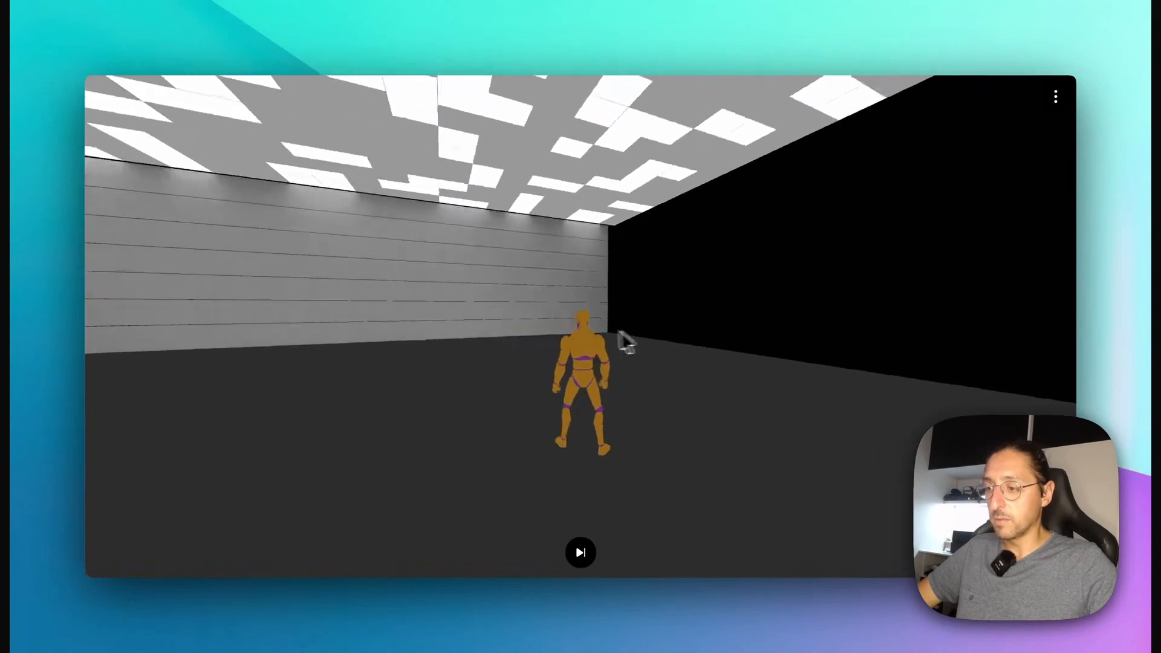
drag(618, 332, 499, 486)
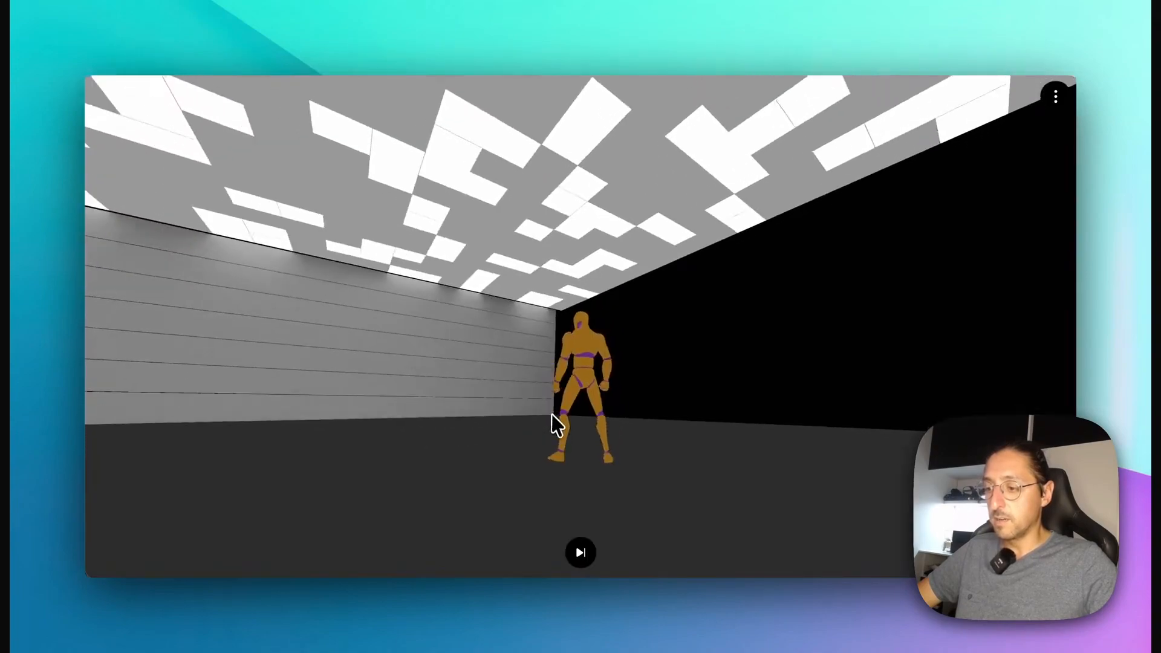
click(412, 37)
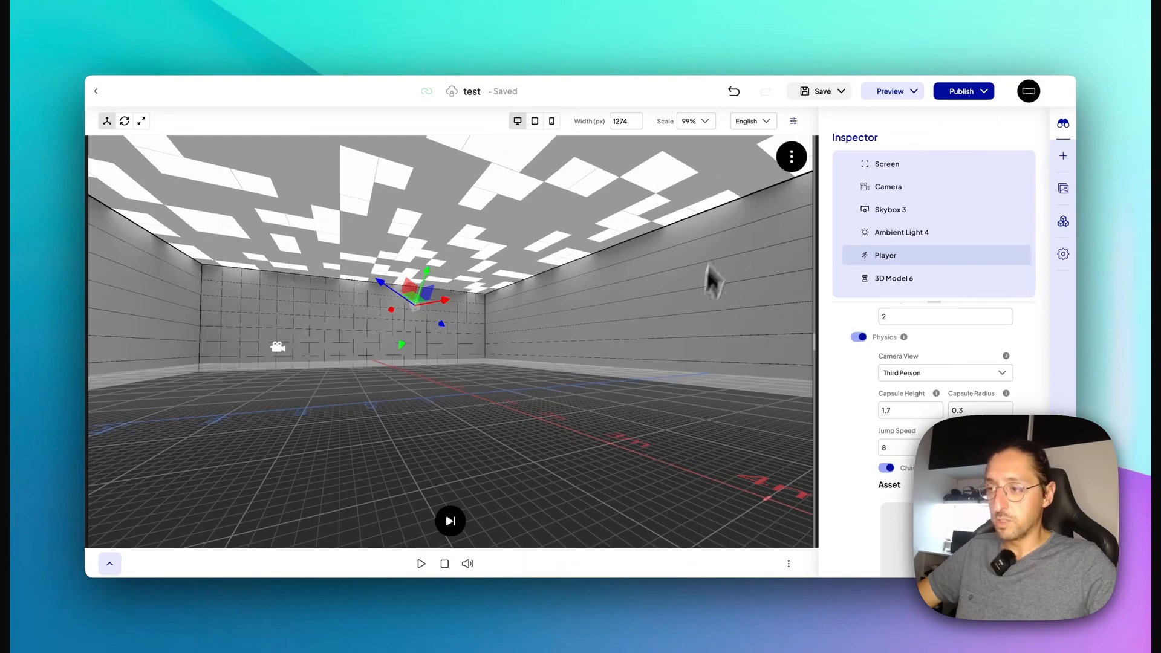
click(536, 23)
drag(461, 267, 805, 265)
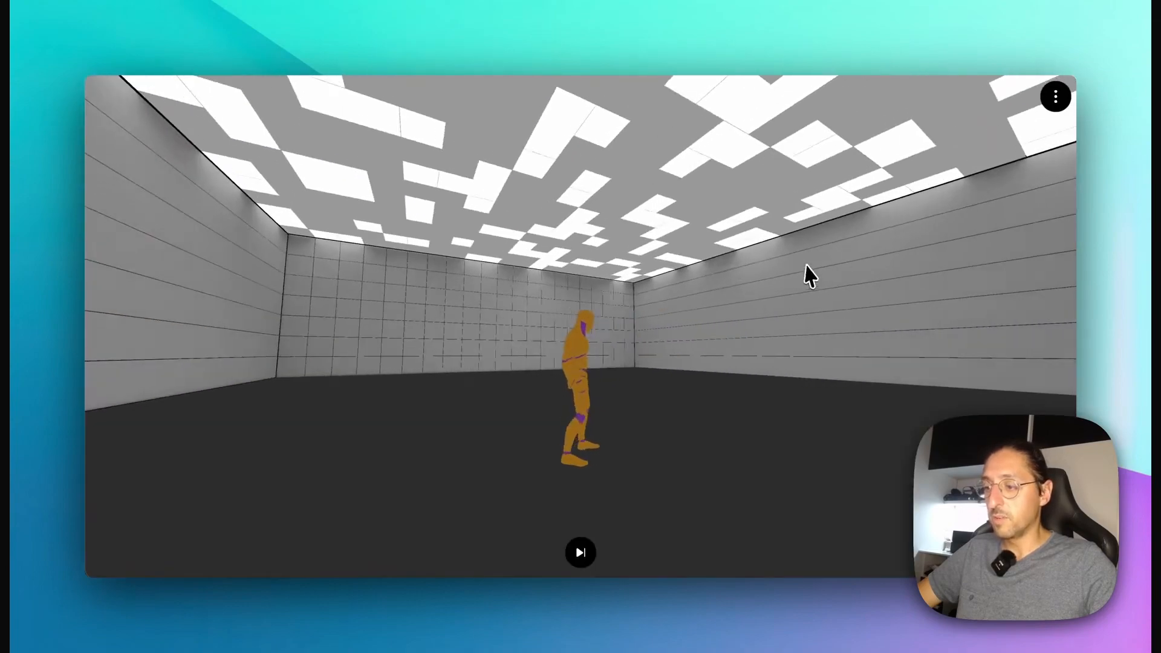
drag(646, 265, 956, 251)
drag(538, 250, 286, 288)
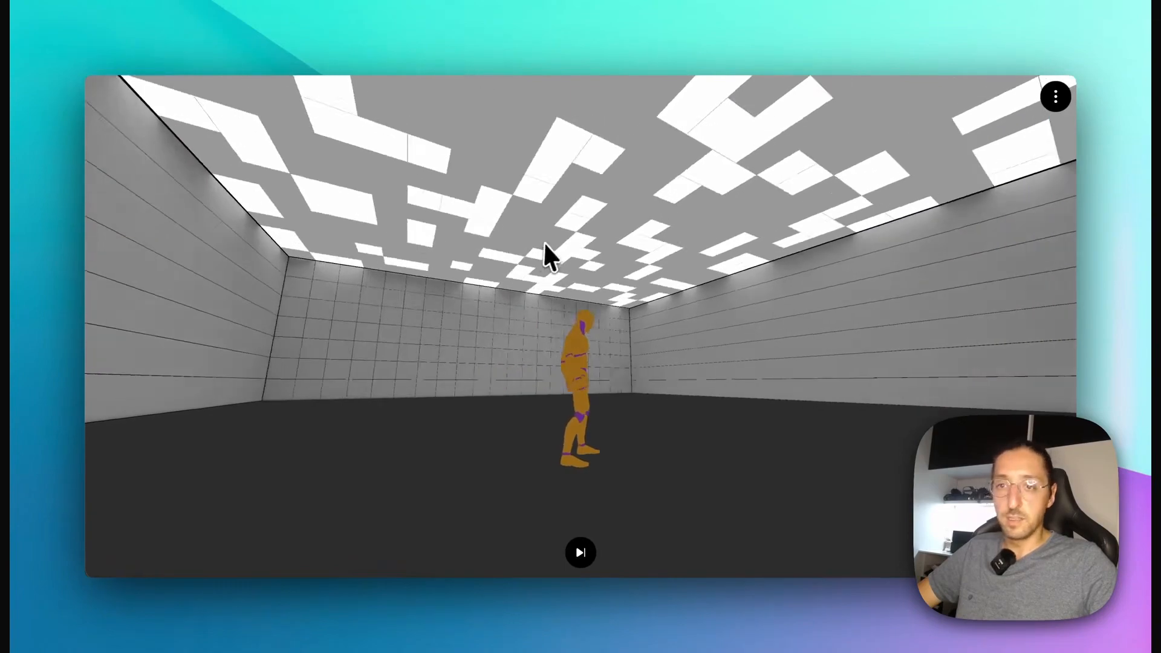
drag(543, 238, 721, 178)
Step: Walk the character through the previewed room while turning the camera to test third-person movement
key(w)
key(w)
key(a)
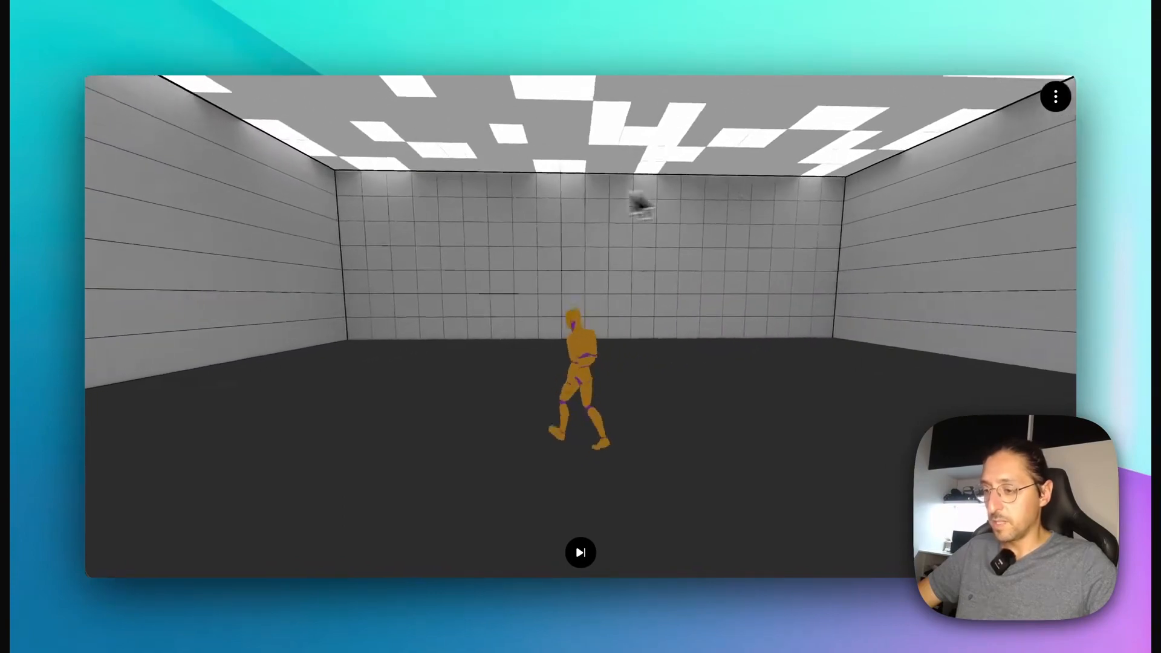
key(w)
drag(484, 210, 338, 216)
drag(415, 214, 843, 213)
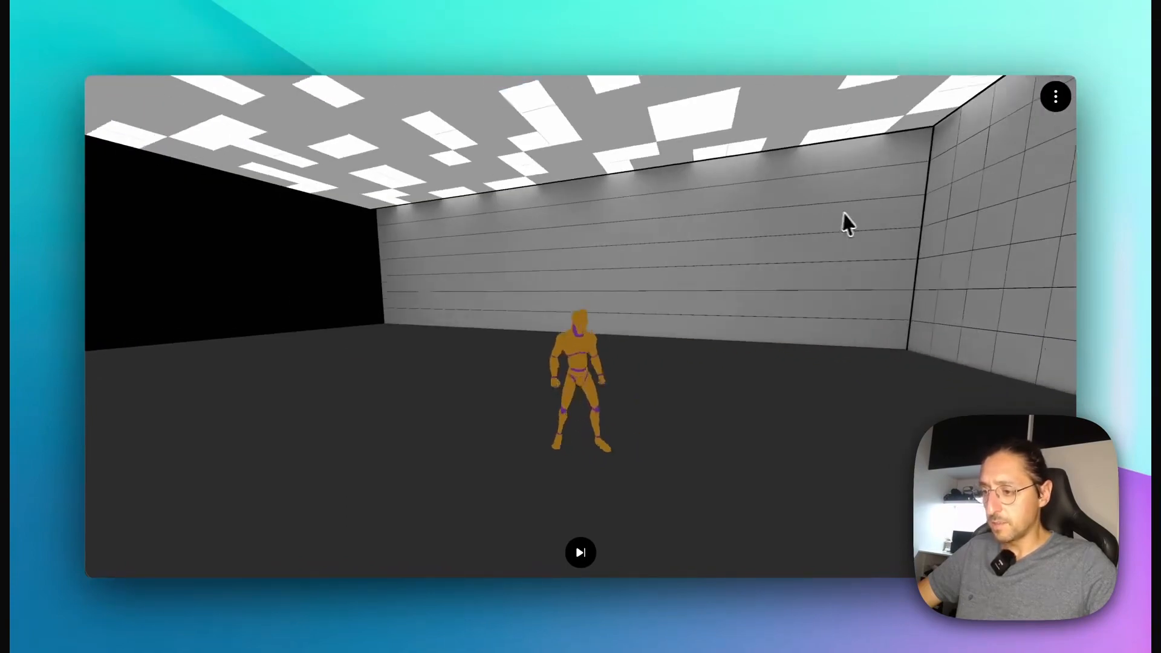
key(w)
drag(532, 227, 736, 233)
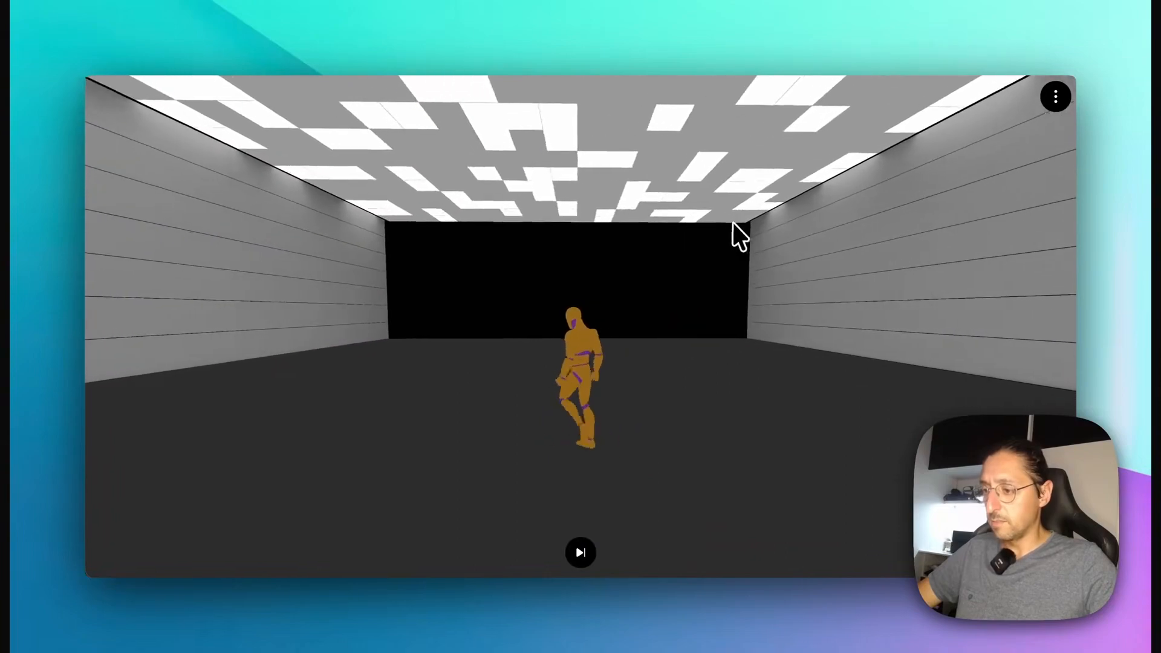
drag(521, 226, 425, 226)
Step: Test the wall collision by walking the character into and away from the side wall, and test jumping
key(a)
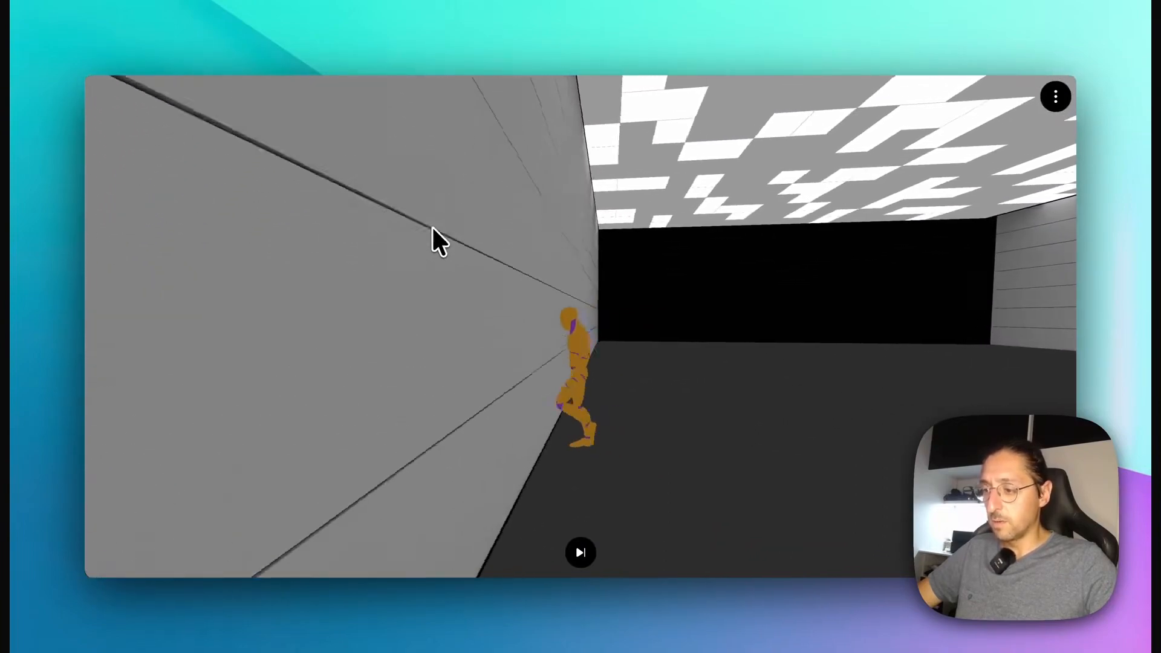
key(d)
key(a)
key(d)
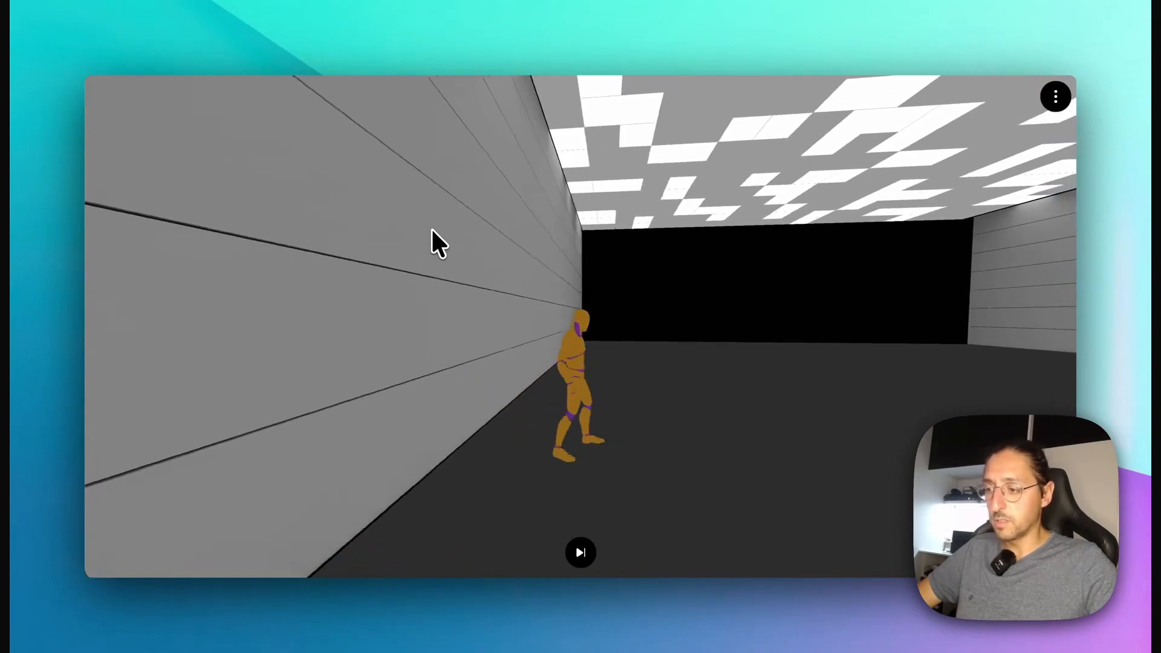
key(a)
key(d)
key(space)
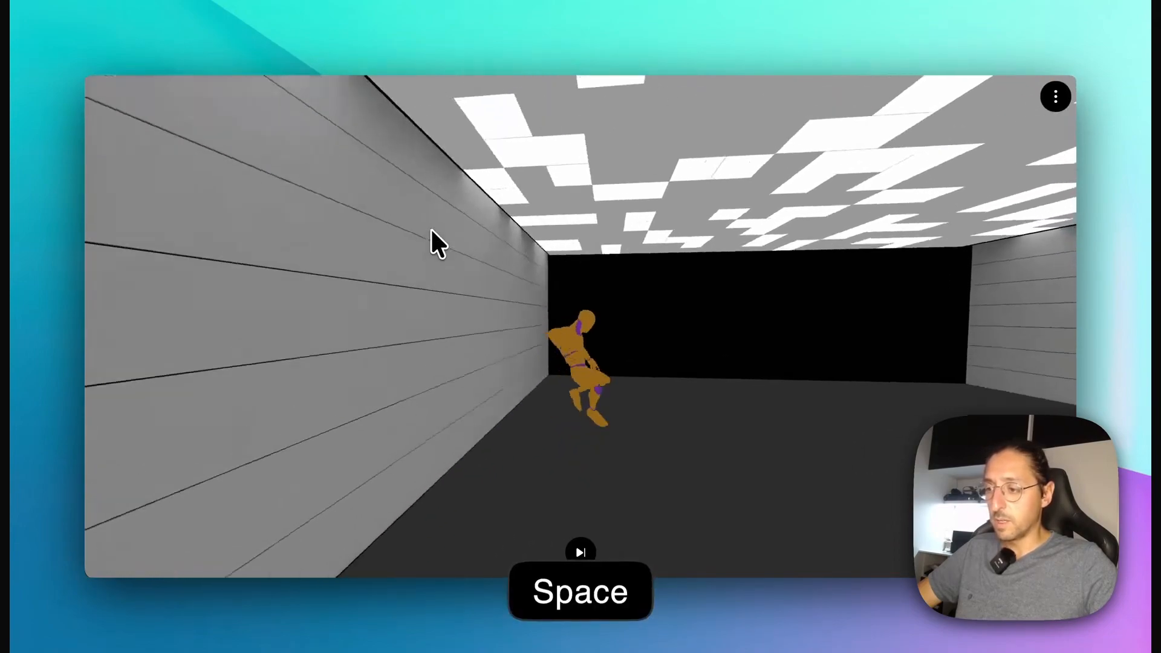
key(space)
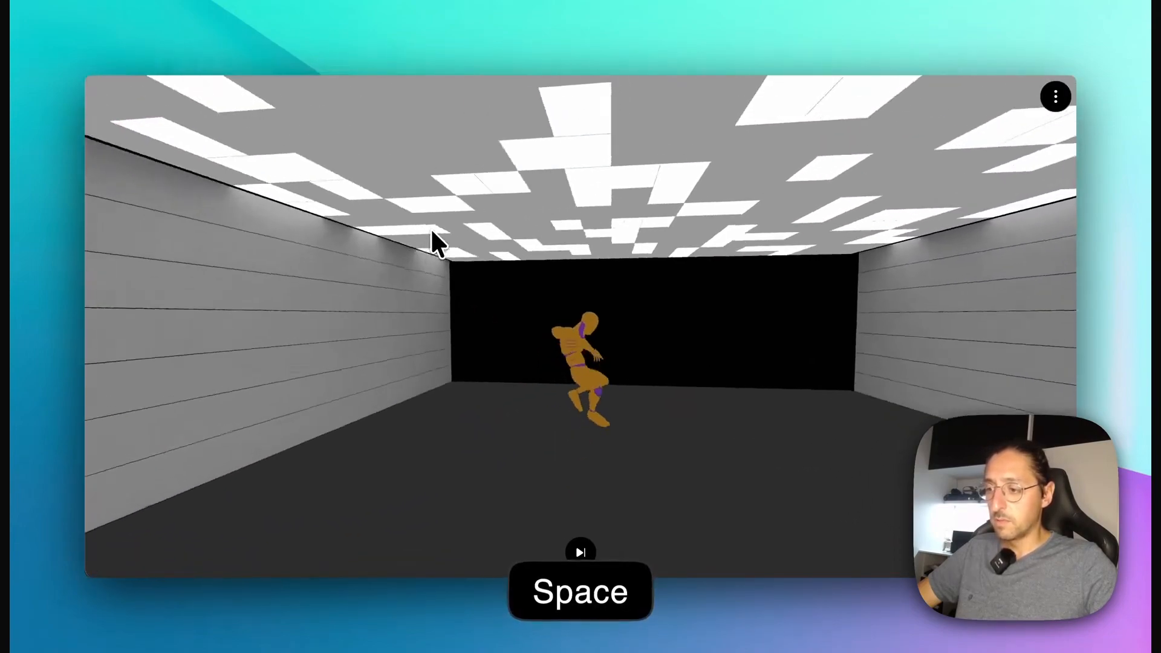
Step: Turn the camera toward another wall and test walking the character sideways and backward in the preview
drag(665, 229, 376, 232)
key(a)
drag(605, 250, 487, 241)
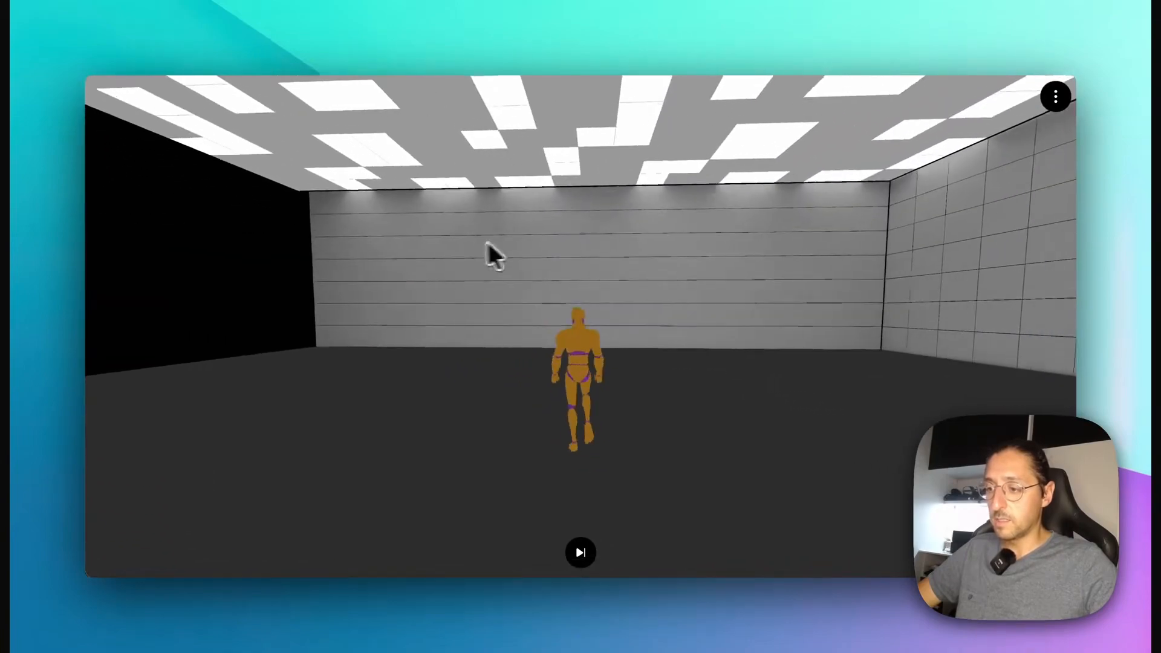
key(a)
key(s)
key(a)
key(d)
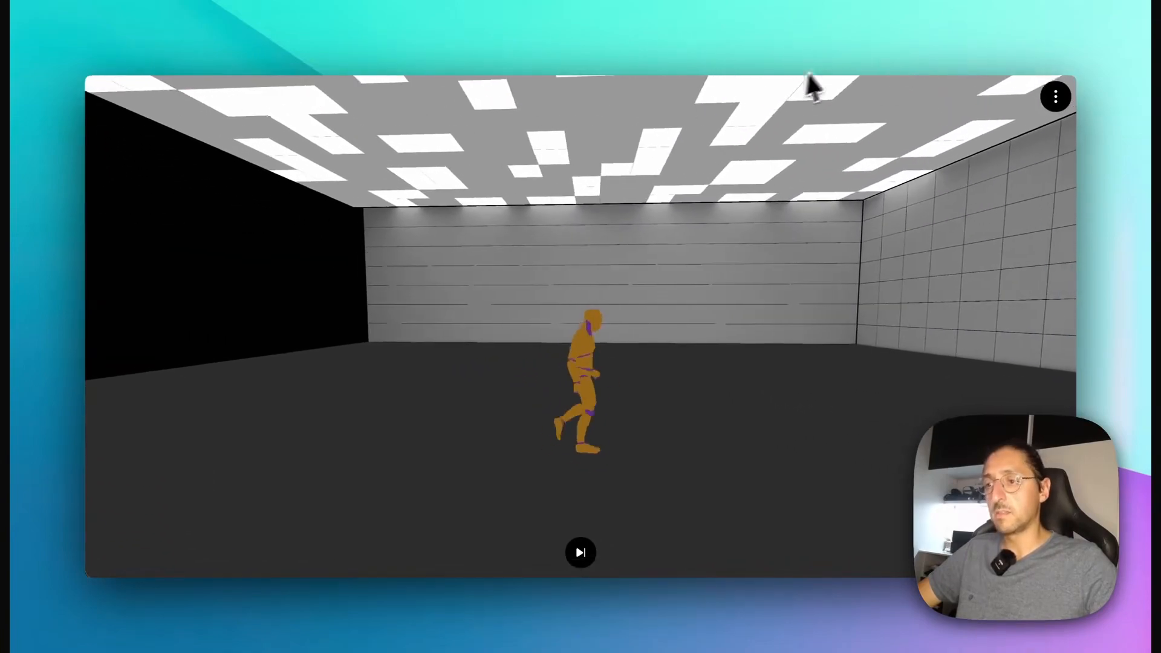
key(s)
key(a)
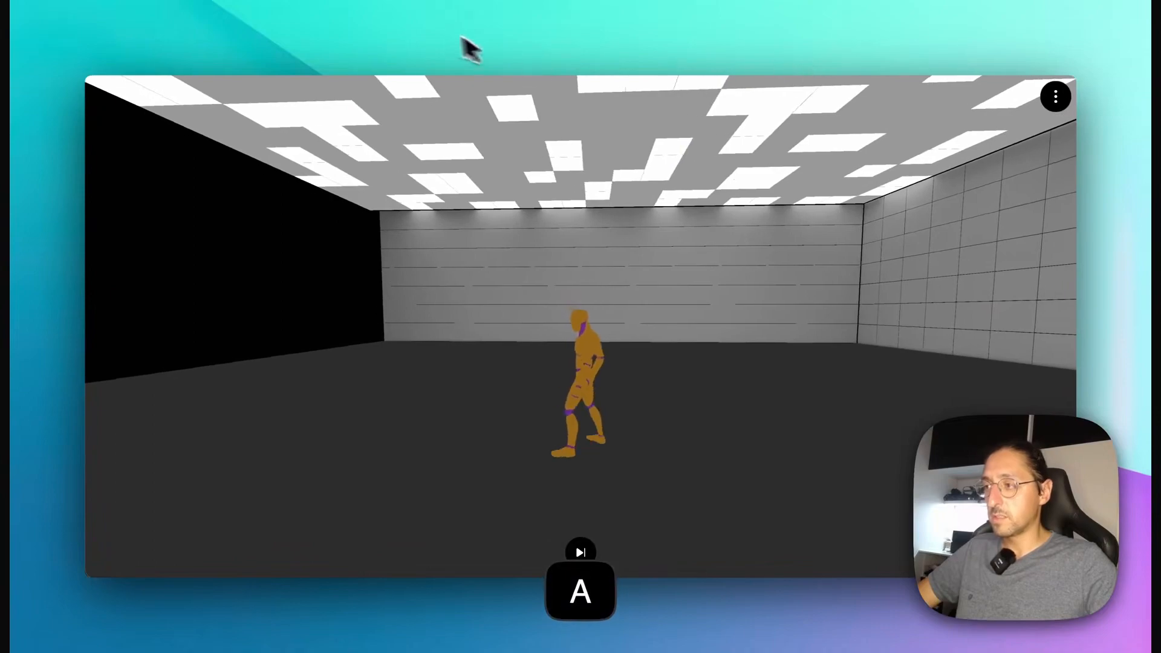
Step: Return to the editor and look through the 3D models available as the Player's character model asset
click(404, 16)
scroll(906, 393, down, 3)
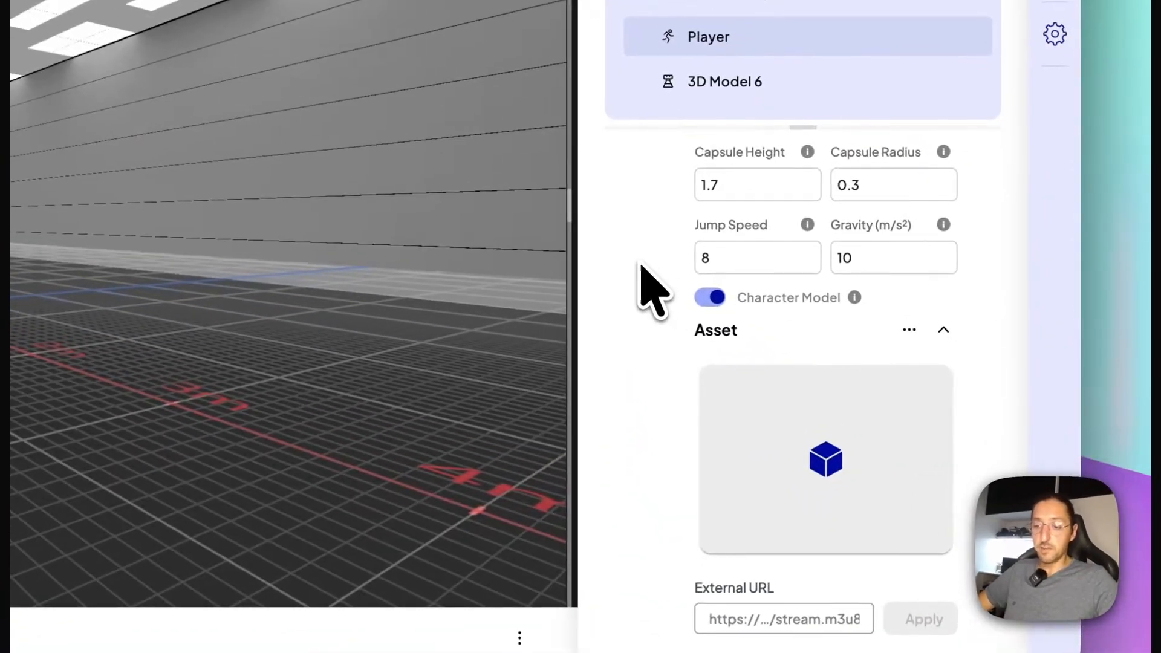
scroll(647, 291, down, 3)
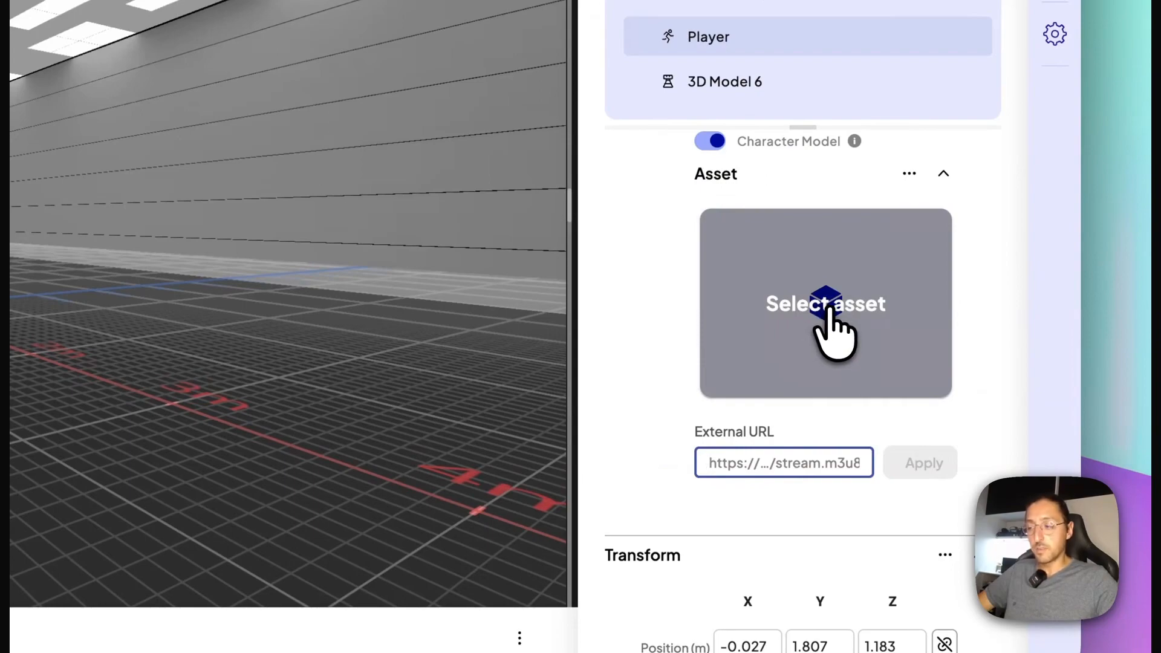
click(833, 333)
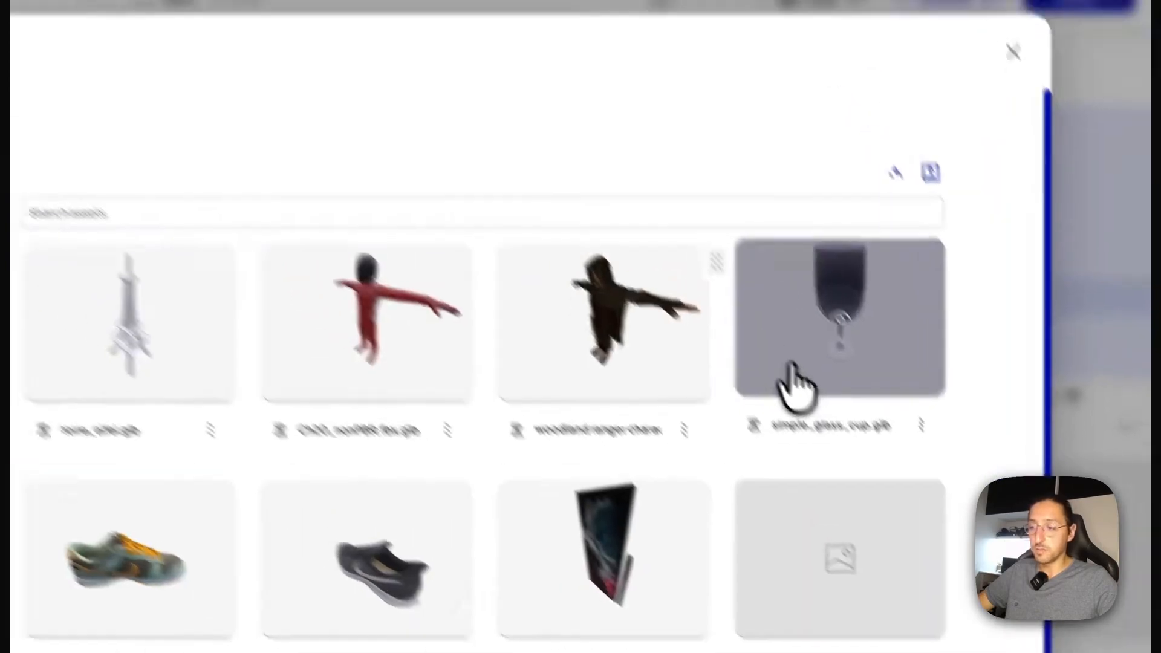
click(716, 279)
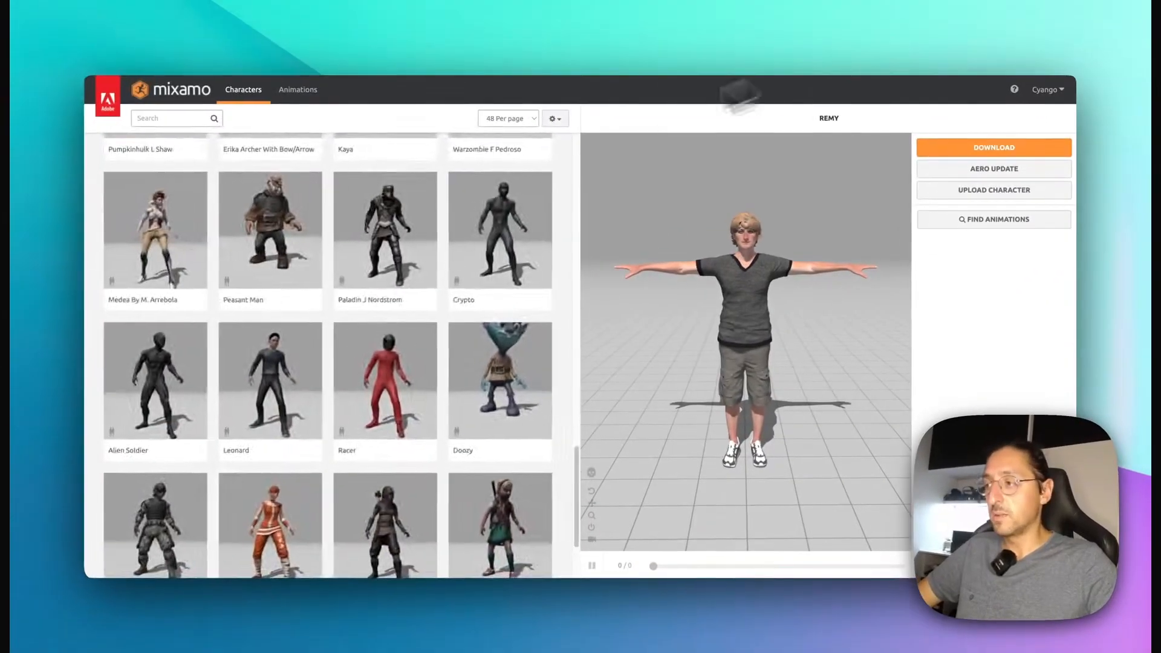
Step: Switch to Mixamo and browse its character library for possible Player models
scroll(305, 278, up, 5)
scroll(296, 284, up, 5)
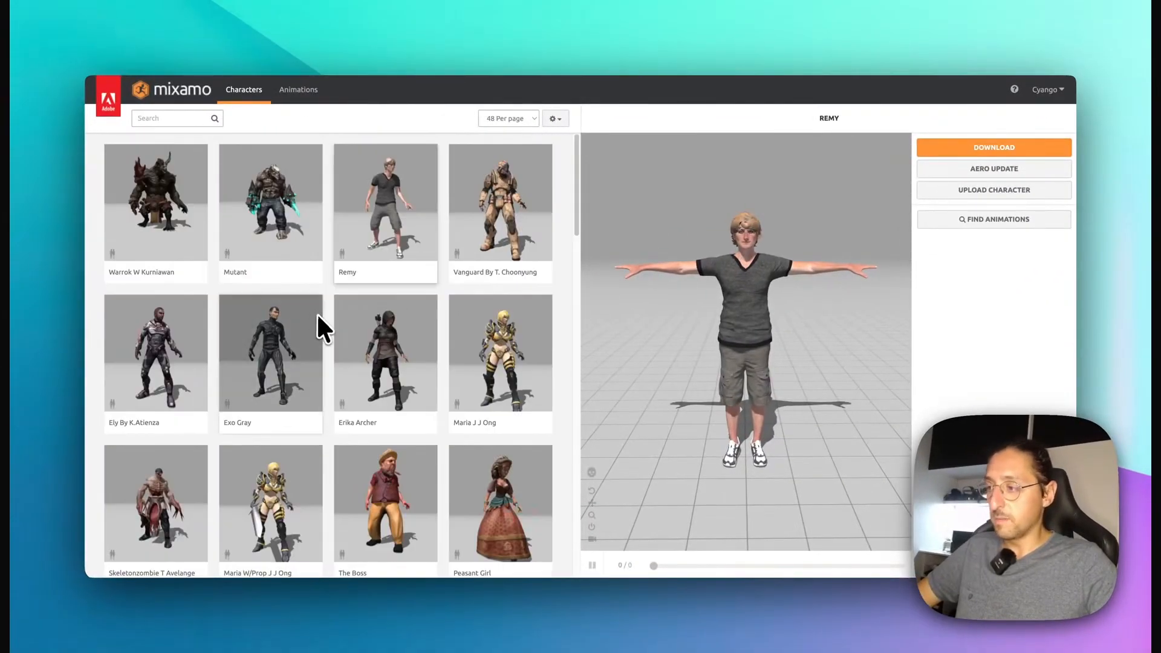
scroll(315, 315, down, 6)
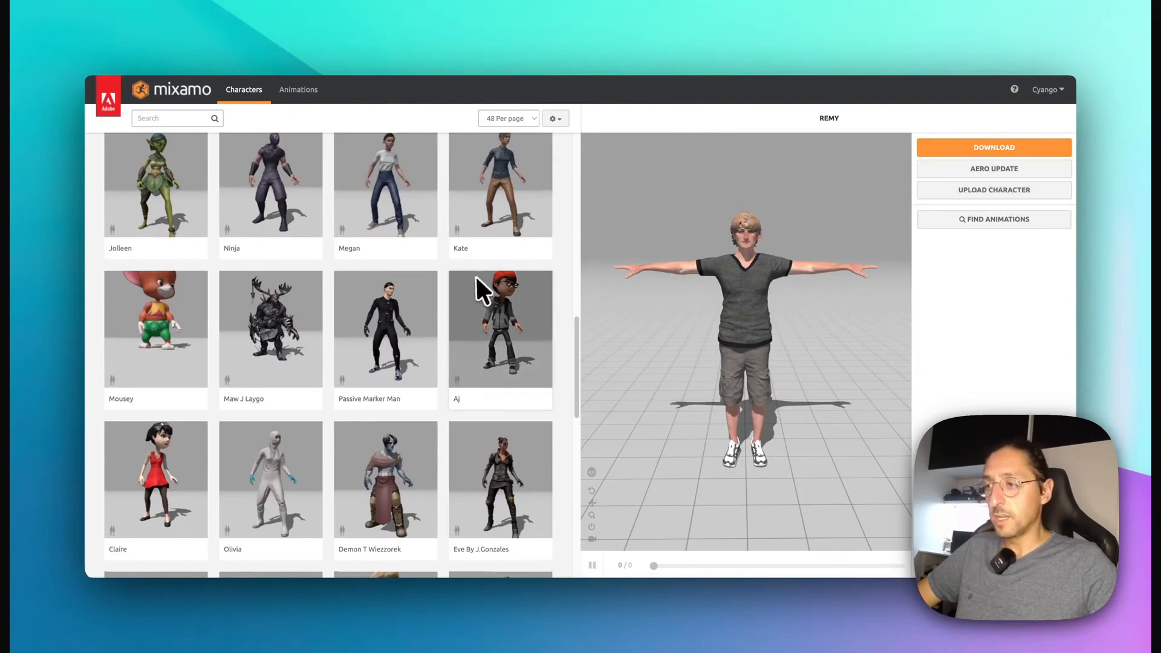
scroll(477, 273, up, 1)
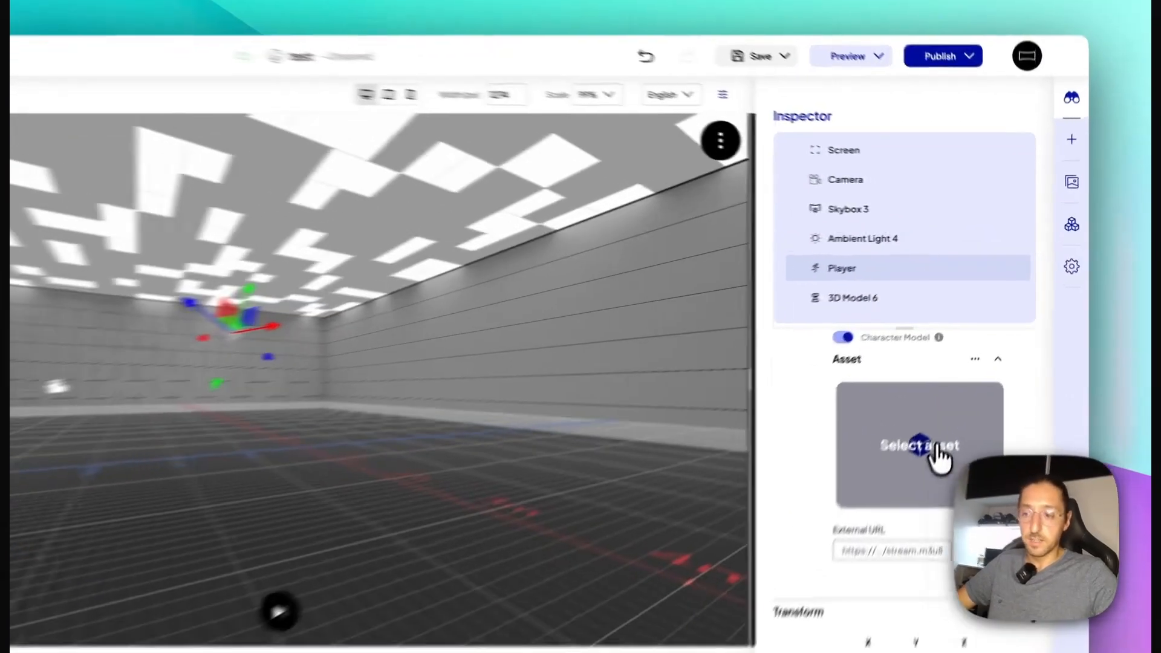
Step: Back in the editor, assign the woodland ranger model as the Player's character asset, then save and preview the scene
click(946, 392)
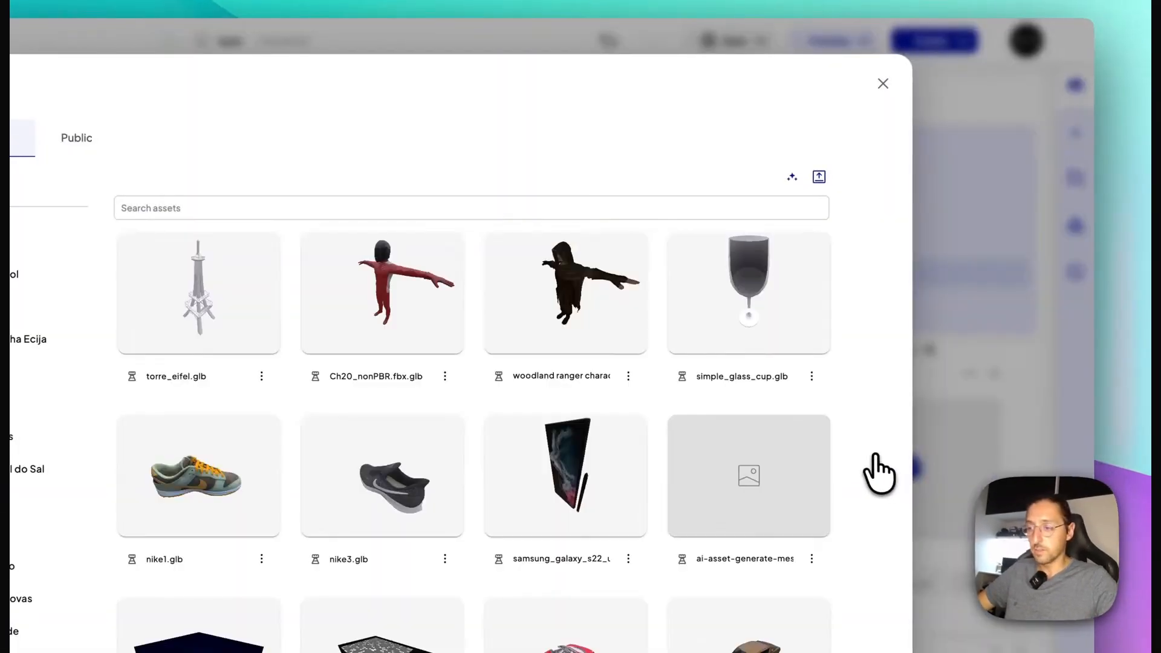
click(536, 327)
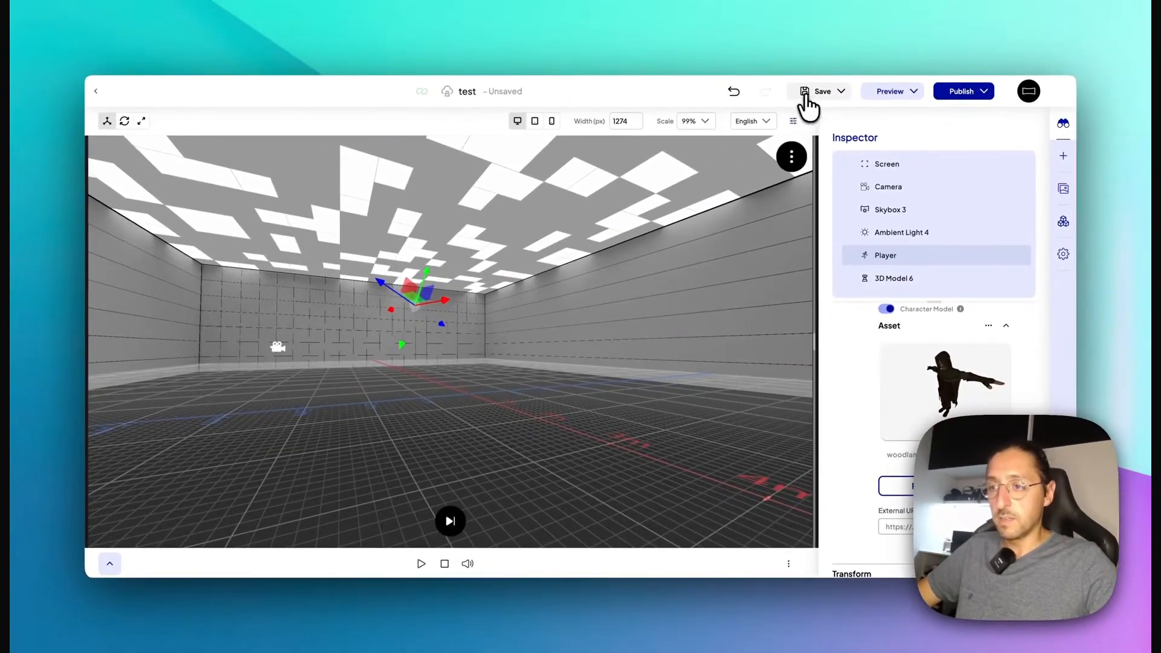
click(878, 91)
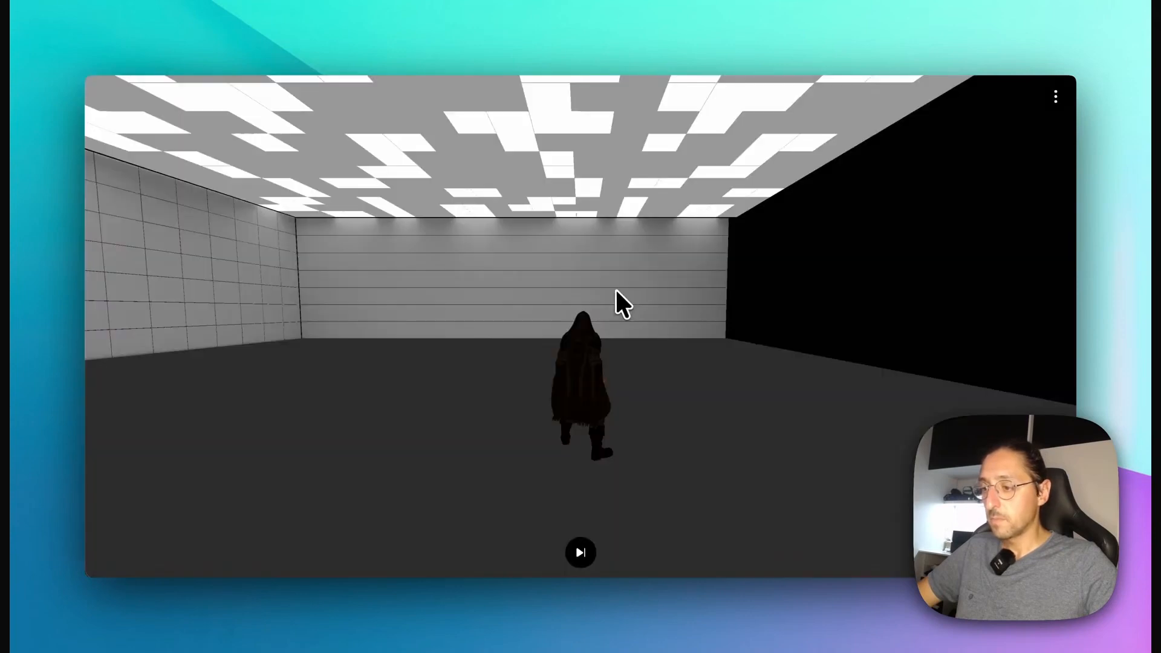
Step: Rotate the preview camera around the woodland ranger character to inspect it from several sides
drag(630, 361, 252, 381)
drag(780, 350, 492, 358)
drag(782, 368, 260, 357)
drag(671, 337, 459, 303)
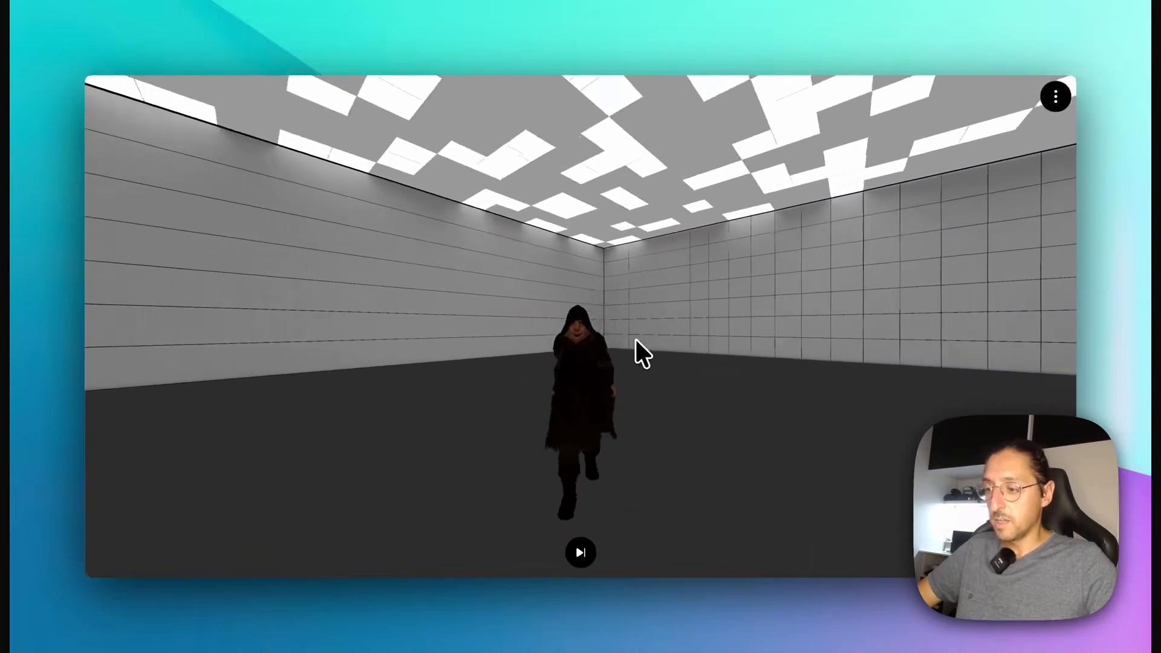
Step: Test the hooded character's jump in the preview while turning the camera to different angles
drag(634, 338, 818, 324)
key(space)
drag(640, 333, 737, 419)
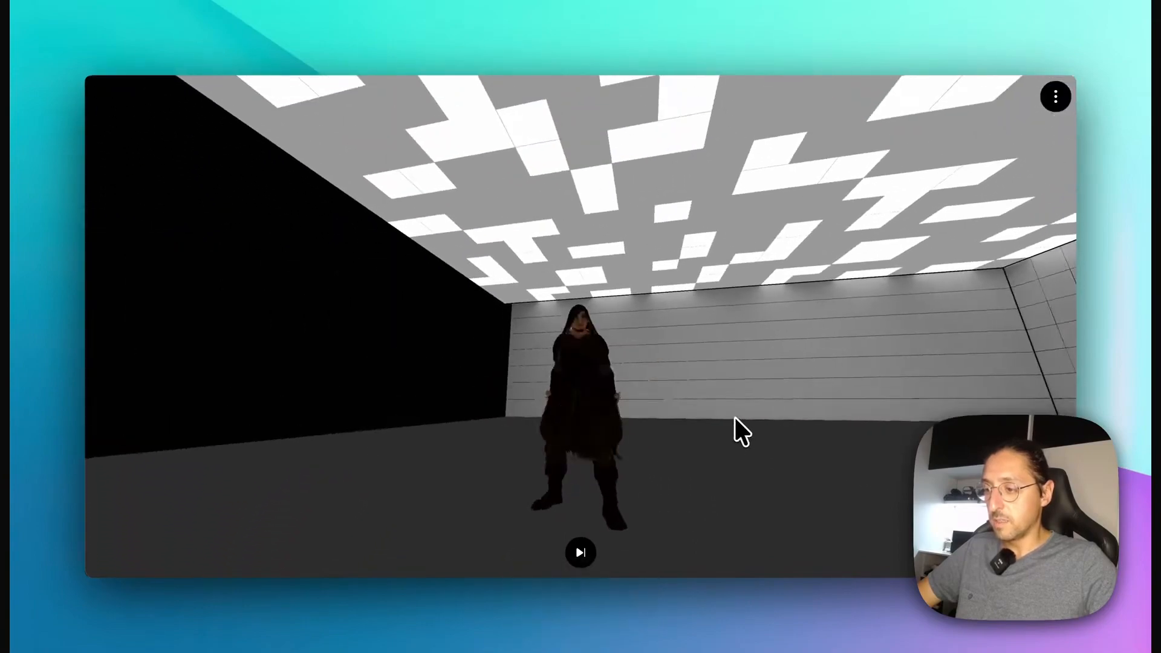
key(space)
drag(351, 266, 508, 275)
Step: Walk the hooded character forward, backward and sideways beside the wall to test its movement animations
key(d)
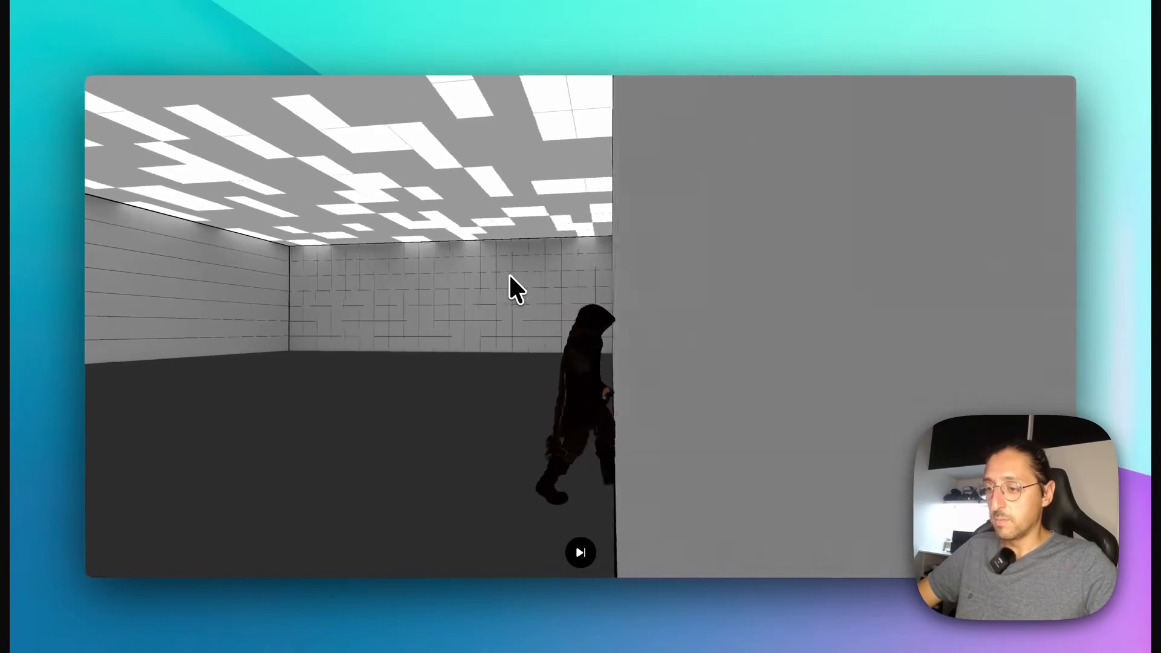
key(w)
key(a)
key(s)
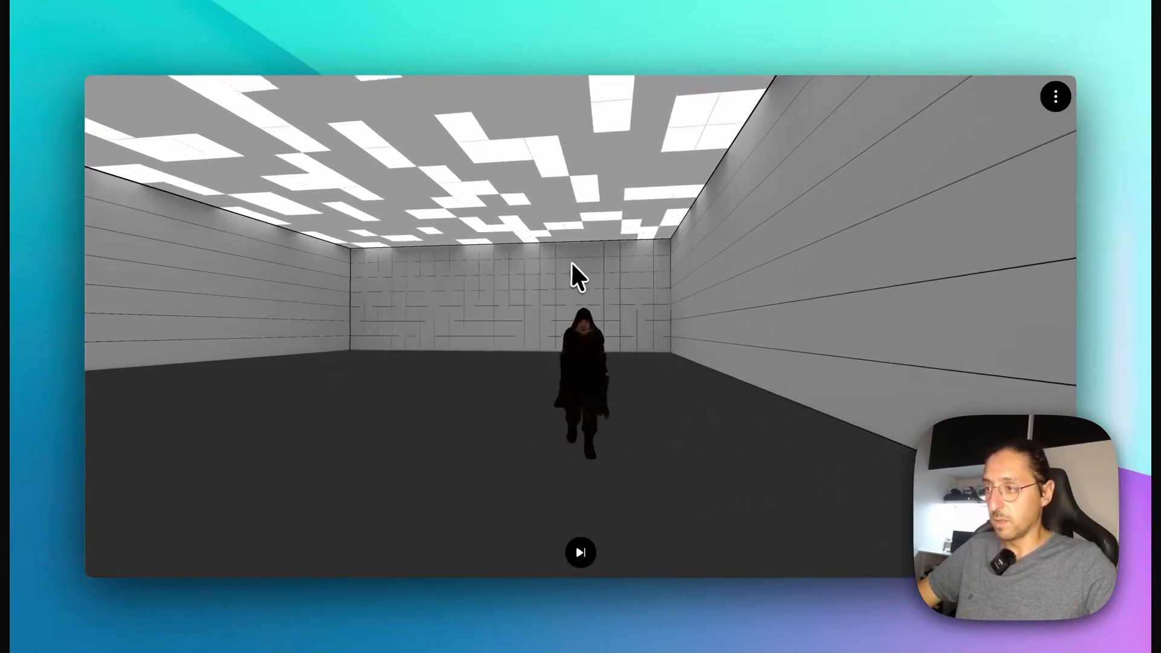
key(d)
key(w)
key(s)
key(a)
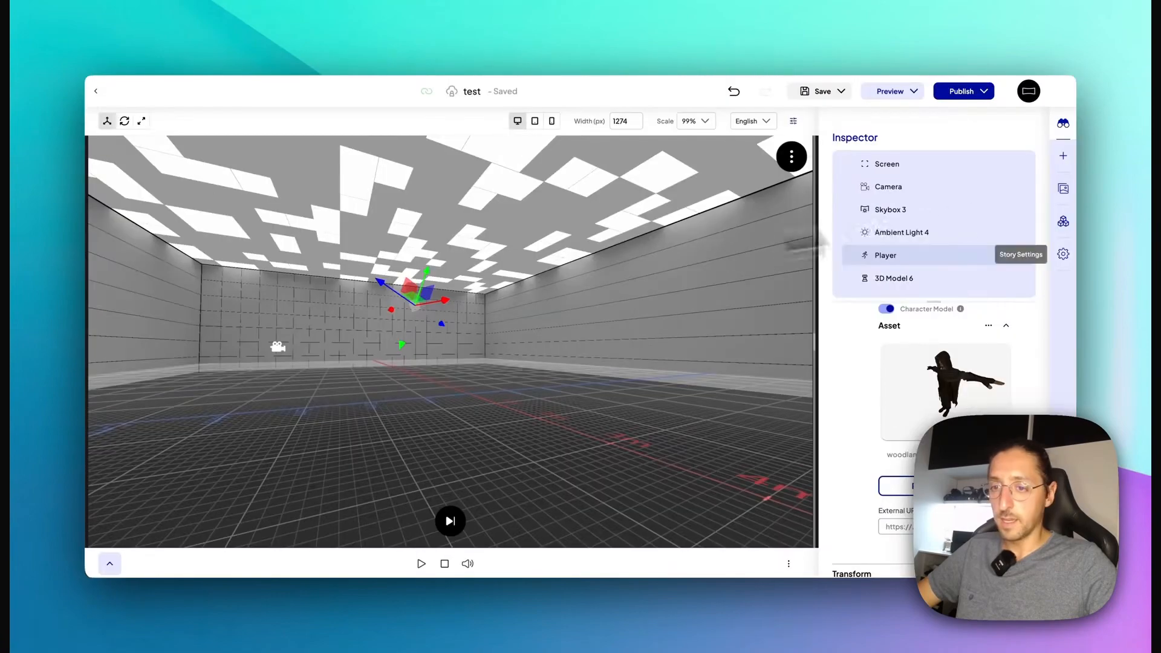
Step: Filter the uploaded workspace assets to HDR only and add the warm_restau HDR asset to the scene
click(1060, 193)
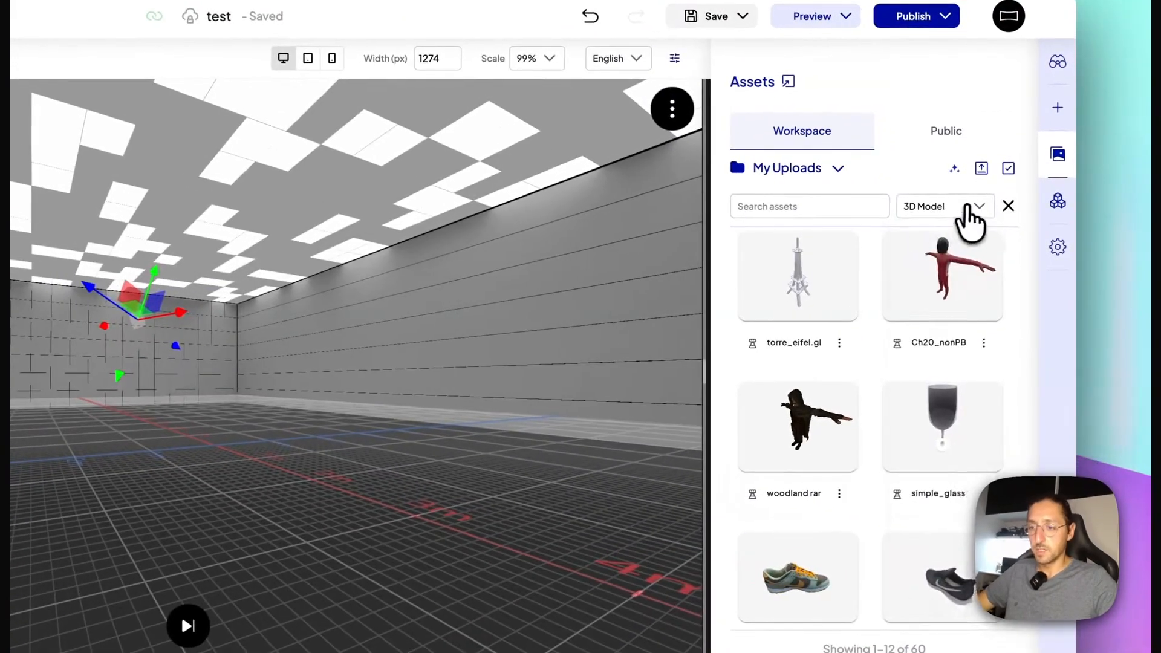
click(969, 208)
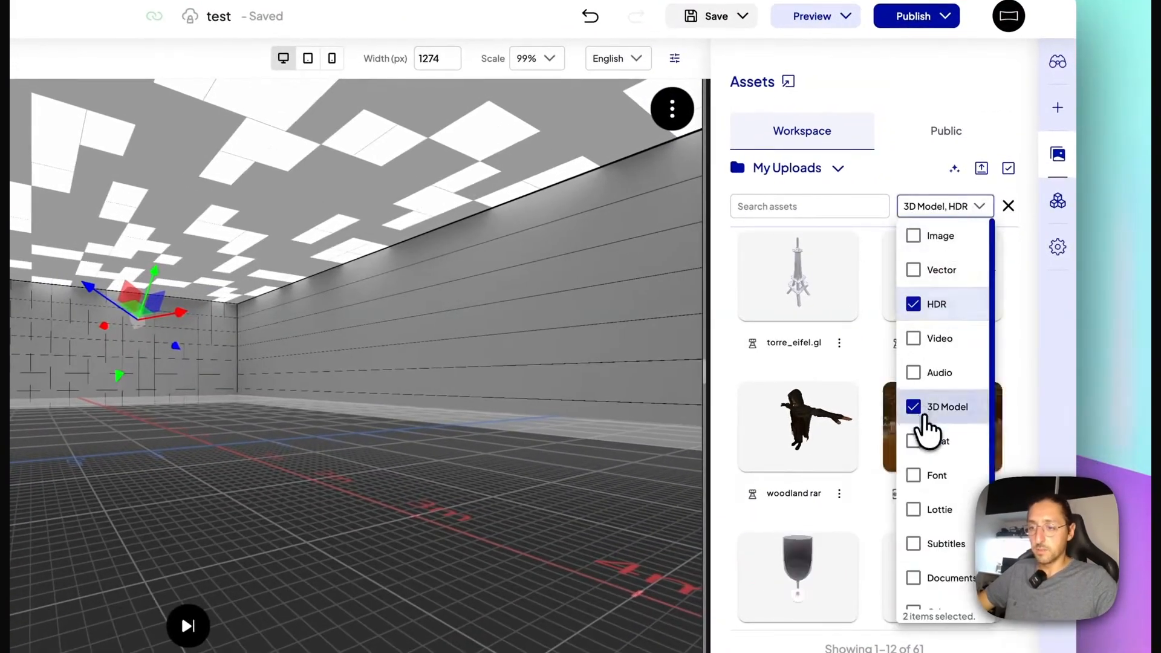
click(924, 416)
click(776, 502)
click(809, 302)
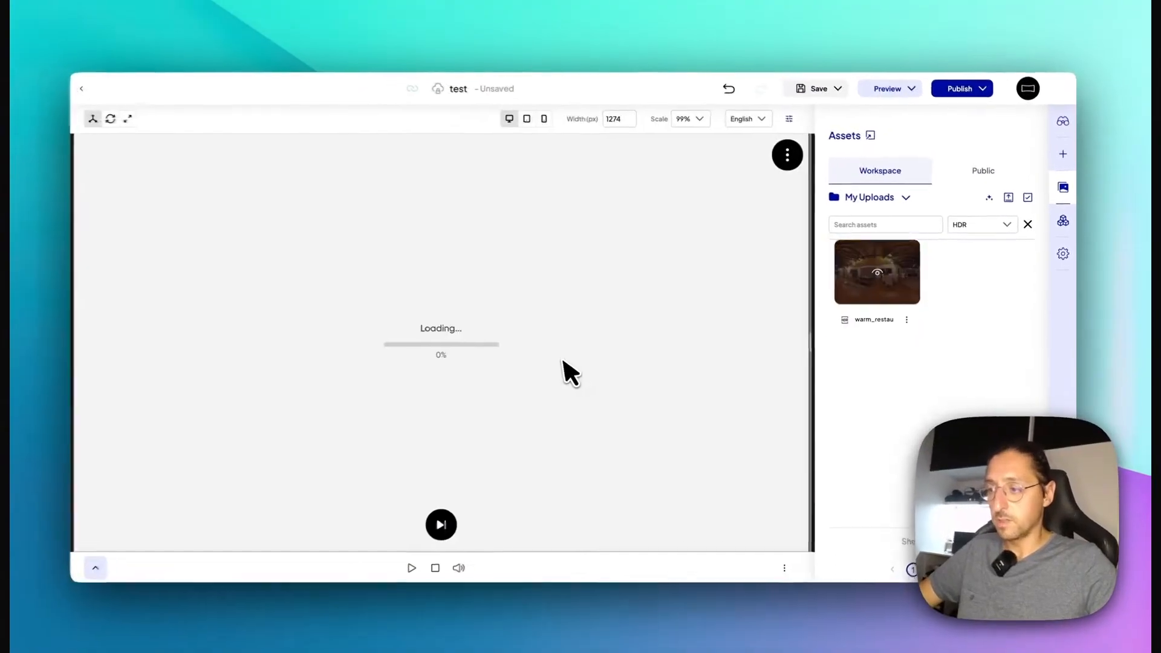